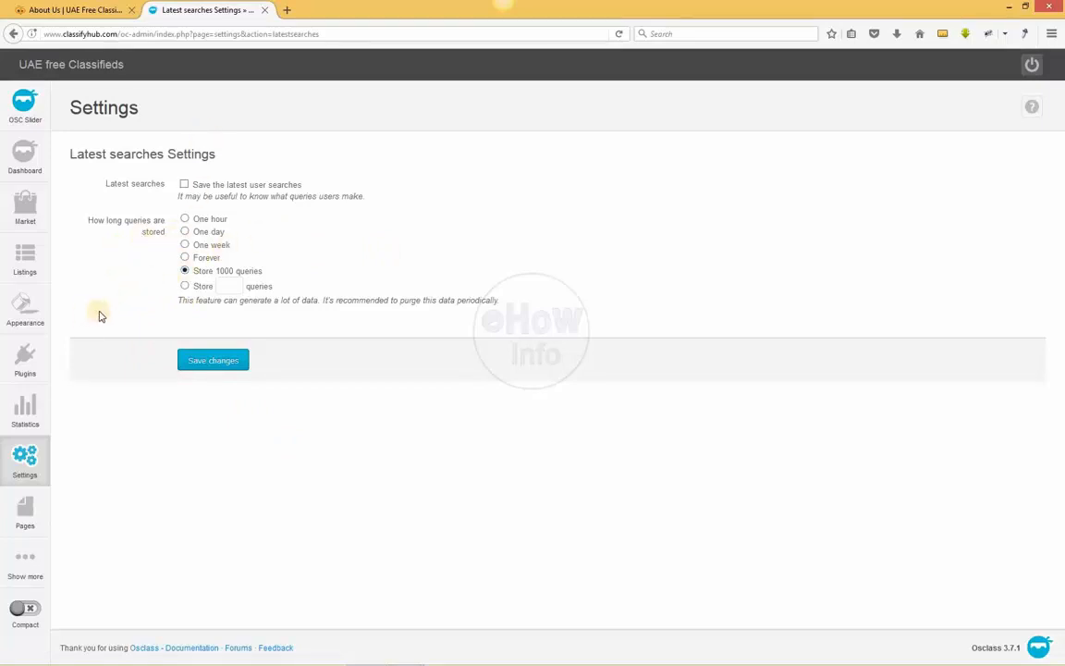
Open the advanced settings and review the subdomain type options and the host field
mouse_move(41, 467)
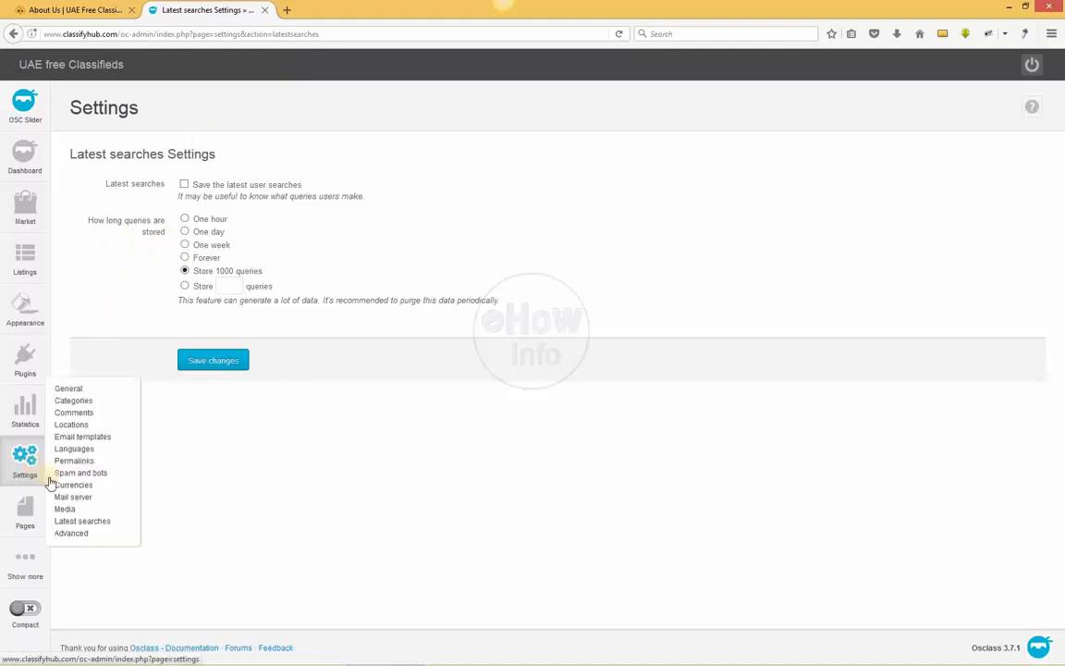
left_click(84, 535)
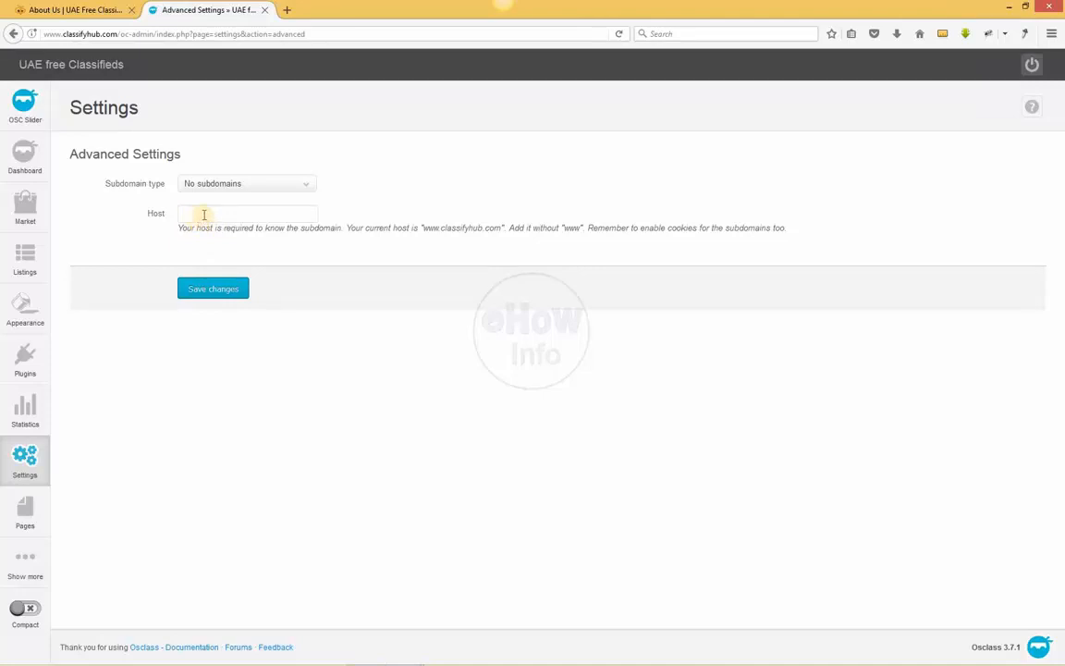
left_click(201, 215)
left_click(227, 182)
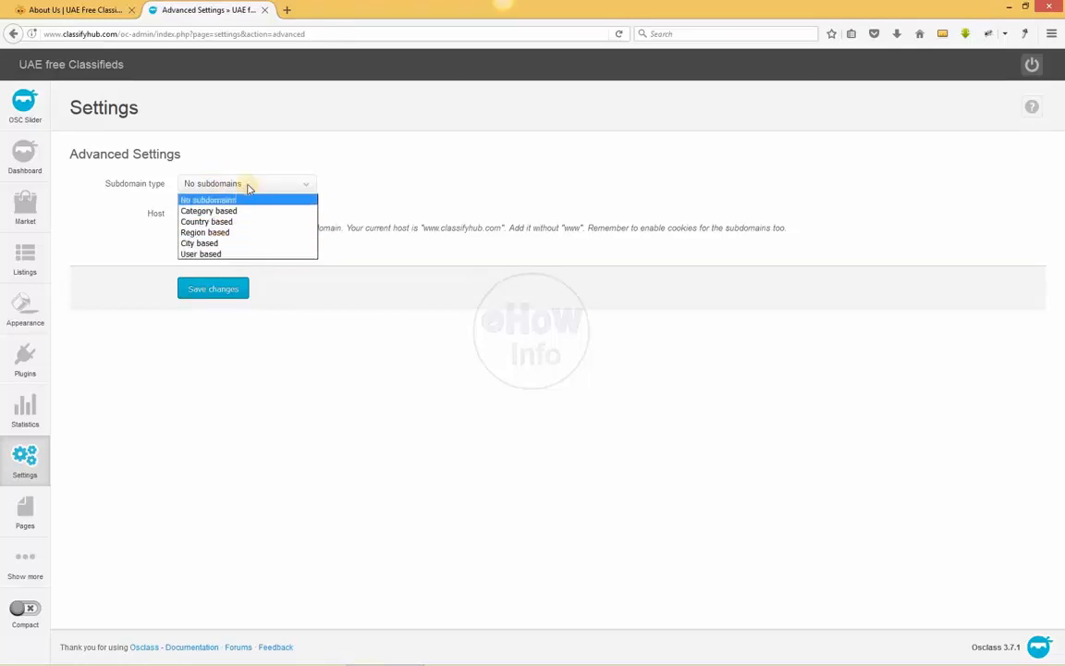
left_click(246, 200)
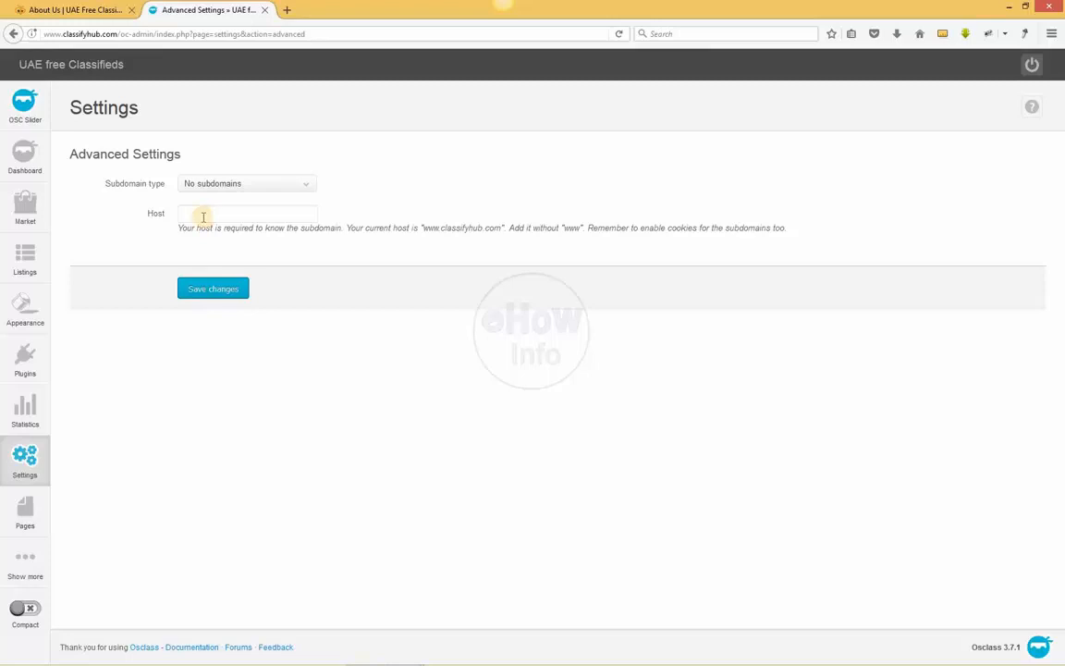
left_click(203, 217)
Open the form for adding a new page and compare it with the live About Us page
mouse_move(13, 577)
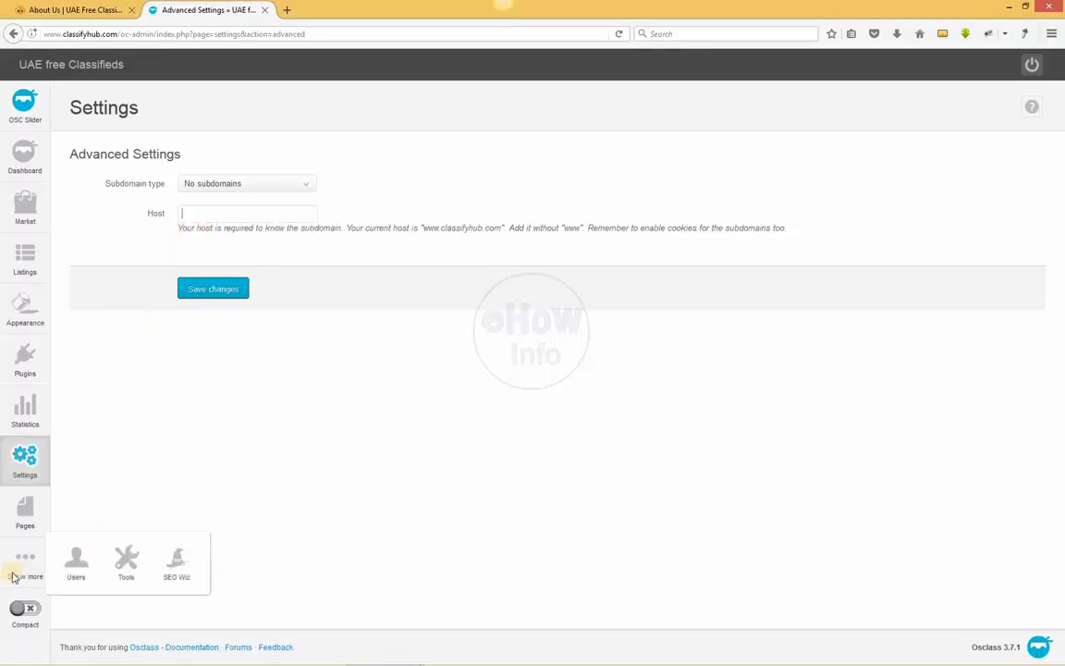
left_click(31, 523)
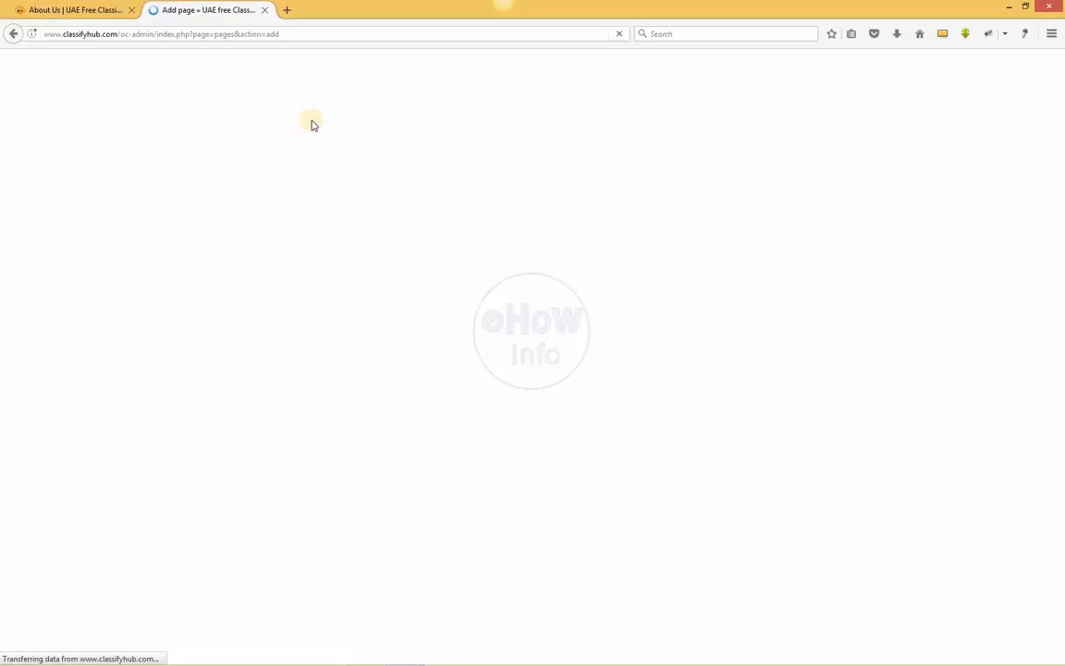
left_click(52, 8)
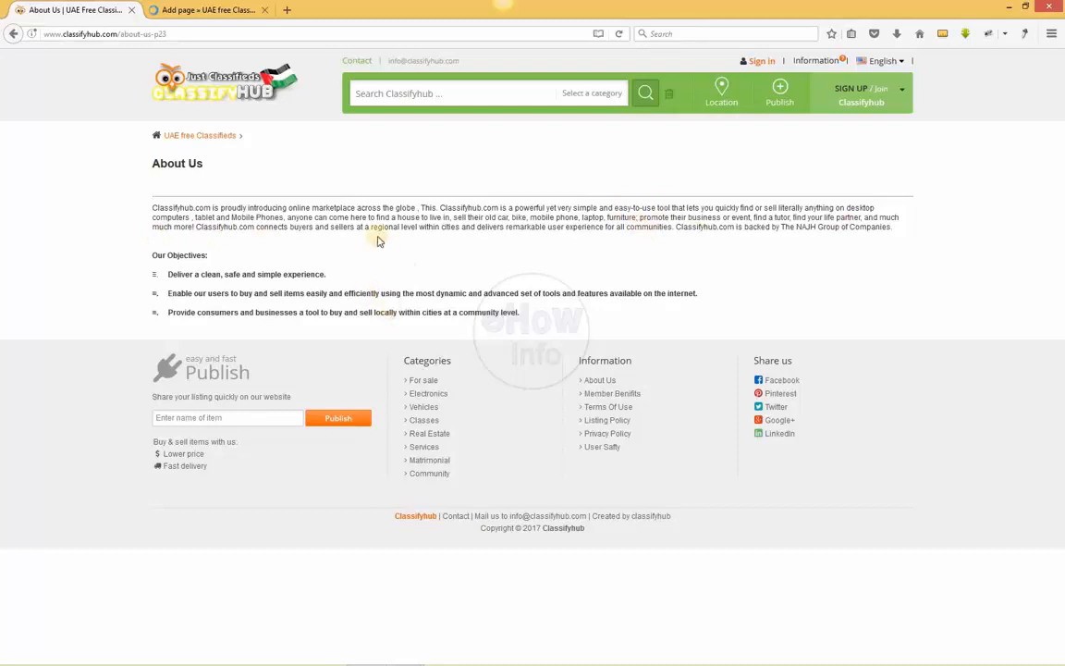
left_click(186, 7)
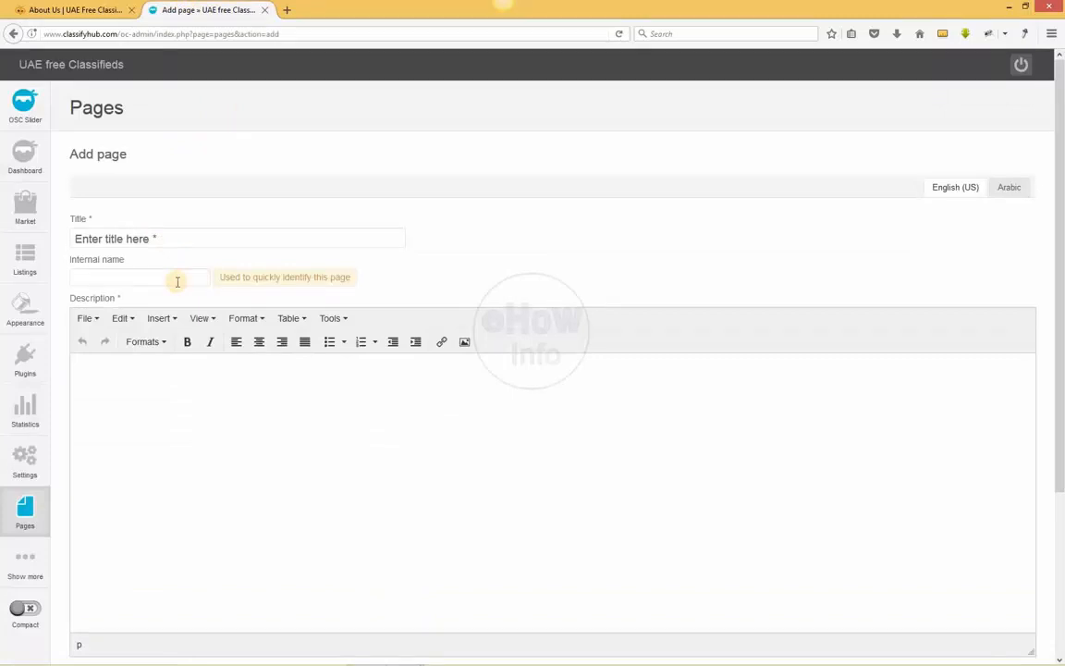
left_click(76, 9)
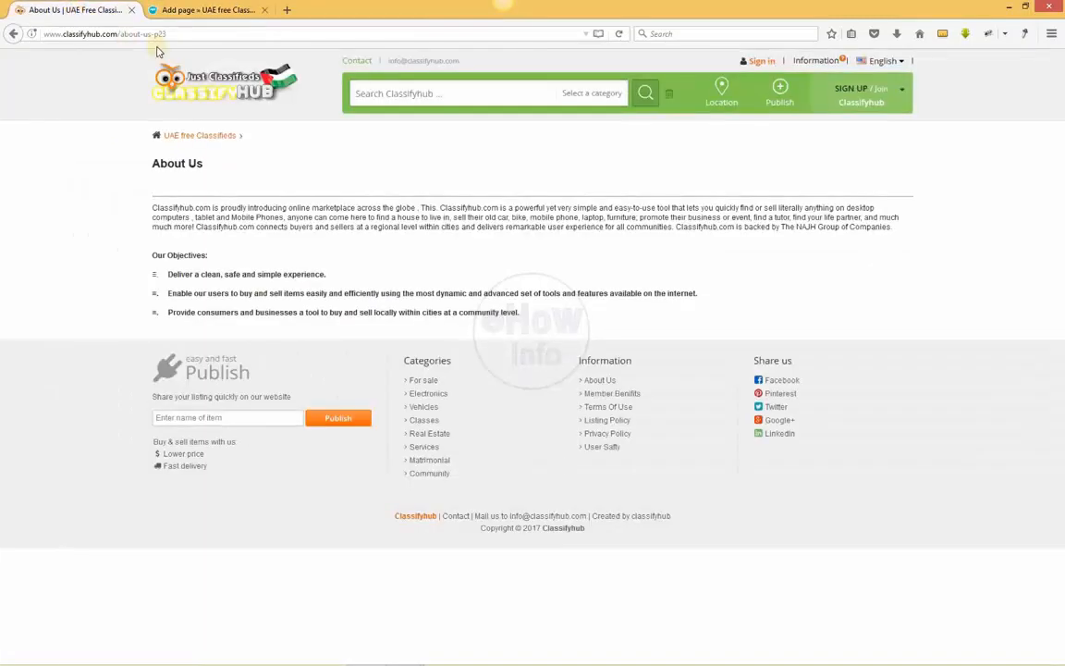
left_click(194, 9)
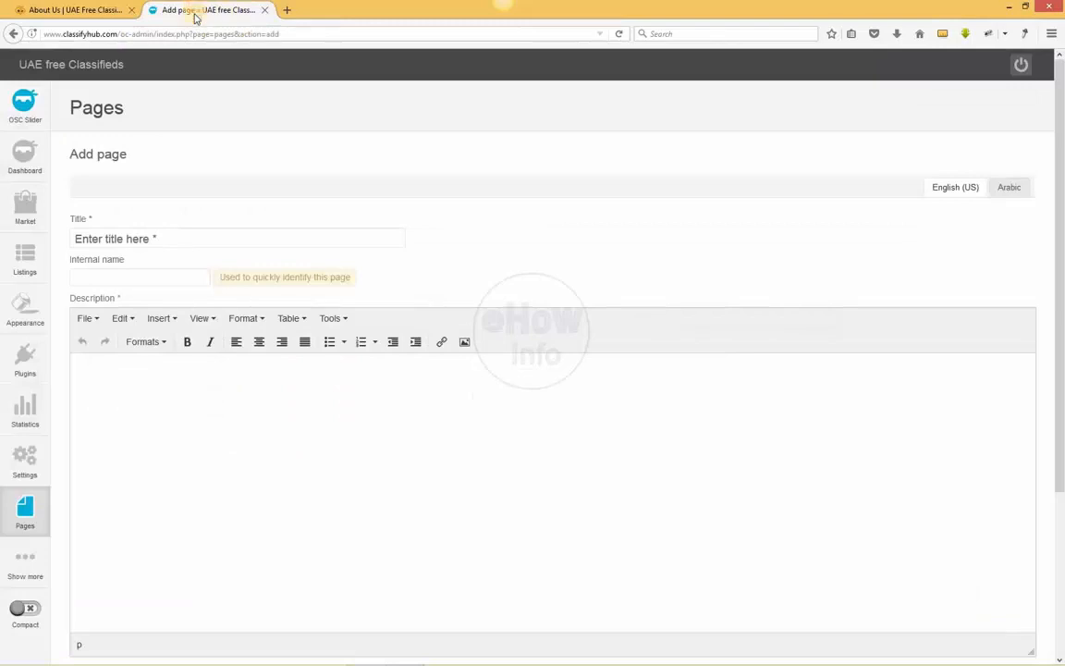
Check the new page's description editor and its English (US) and Arabic versions
left_click(294, 437)
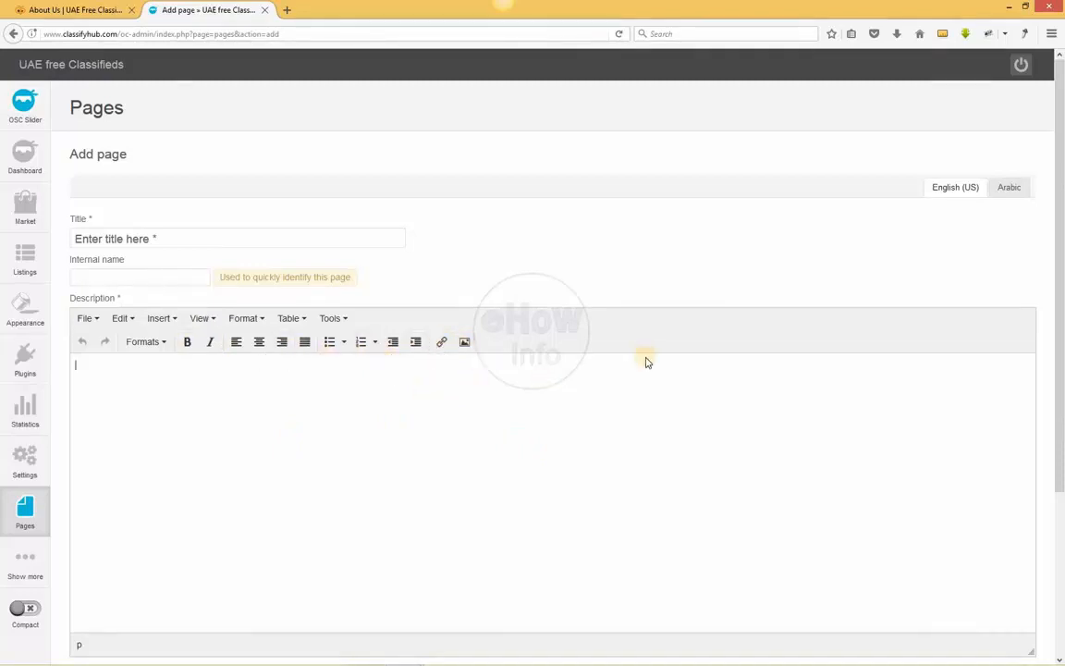
left_click(909, 375)
left_click_drag(1064, 303, 1061, 268)
left_click(1008, 188)
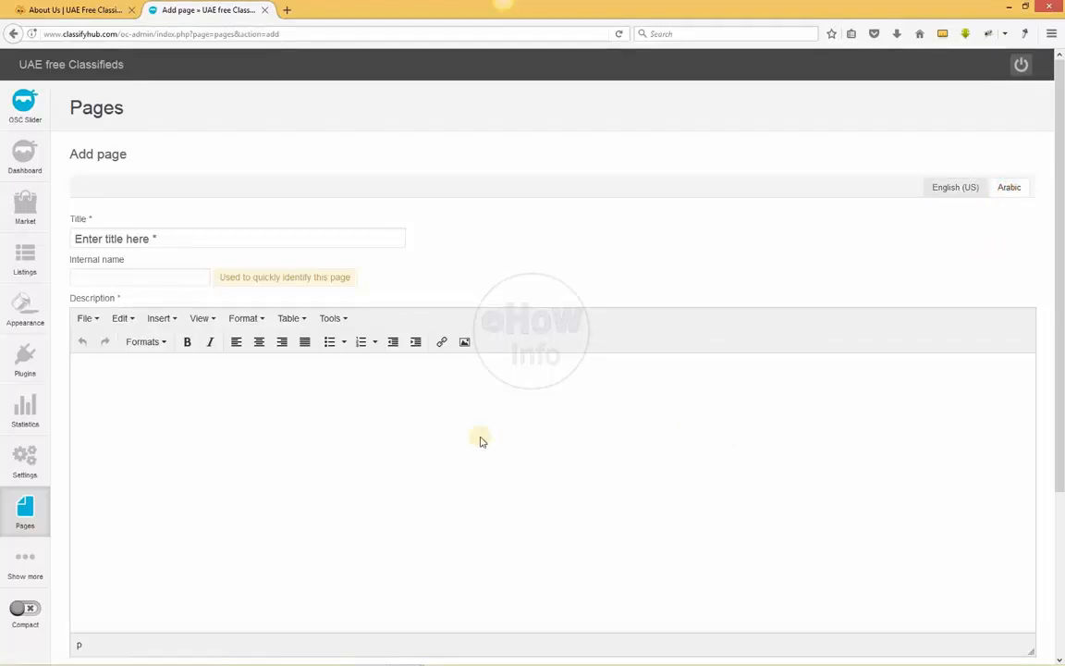
left_click(961, 191)
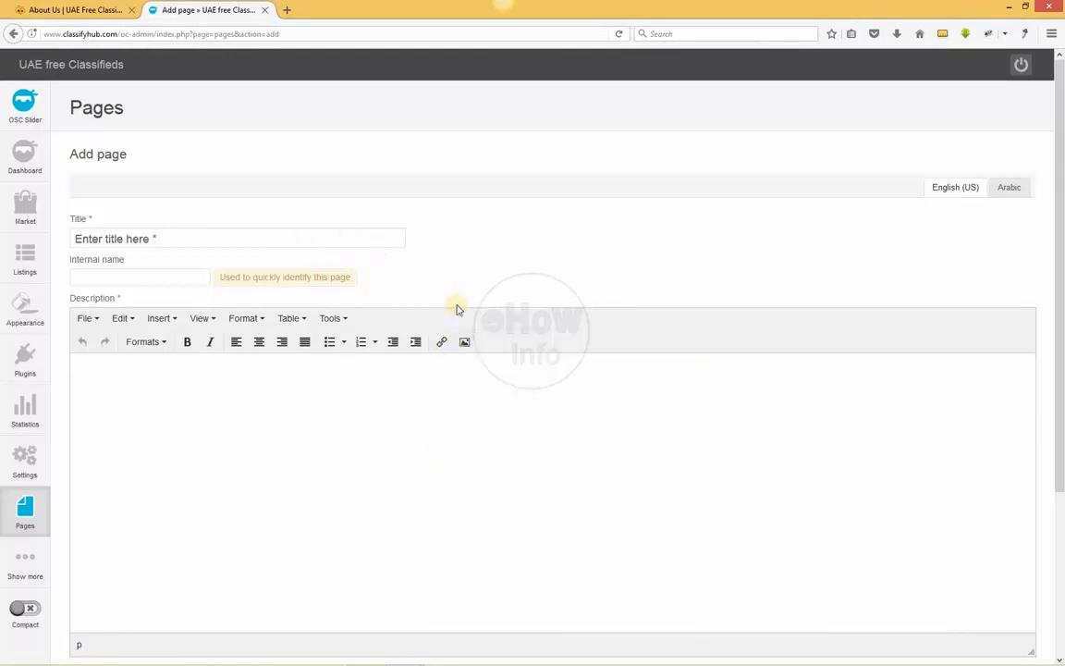
left_click(422, 418)
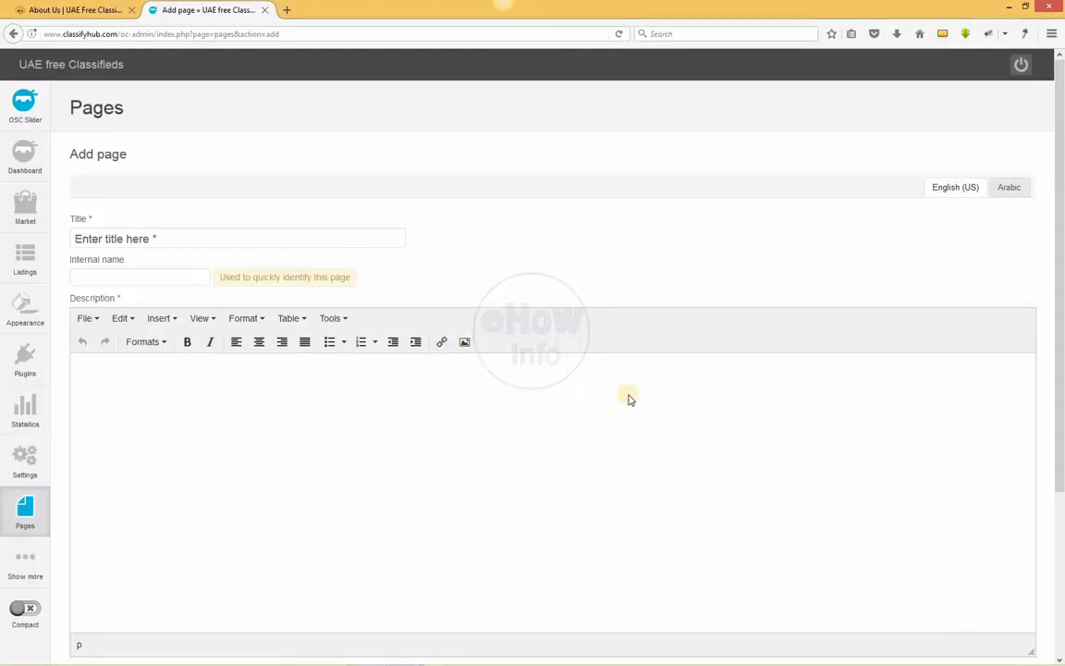
Open the list of registered users, show 100 users at once and look through it
mouse_move(34, 571)
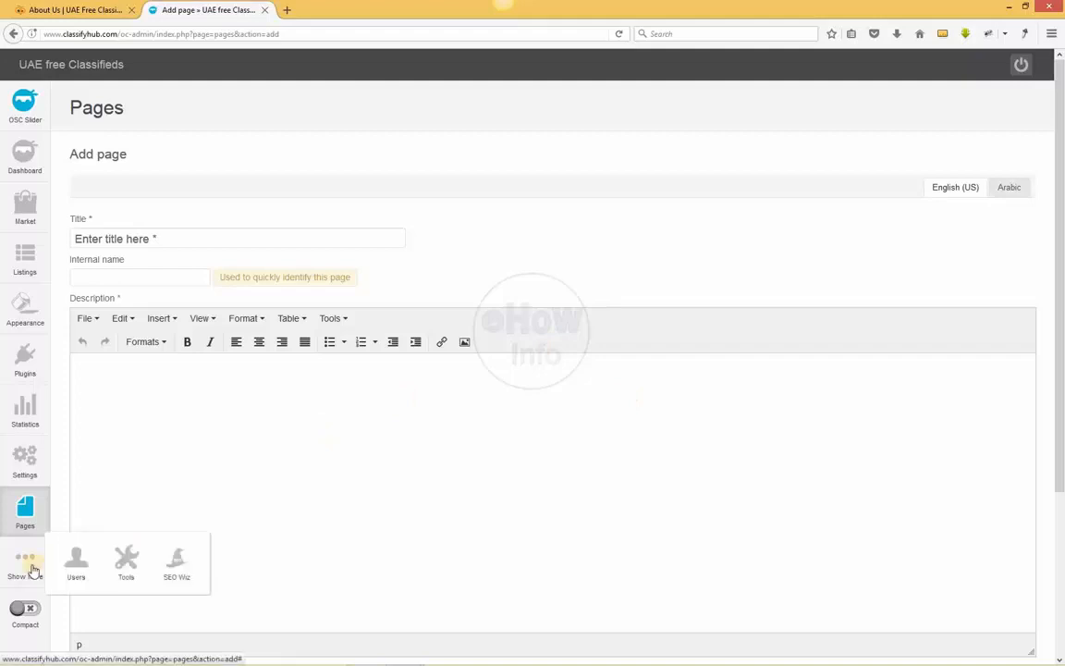
mouse_move(74, 567)
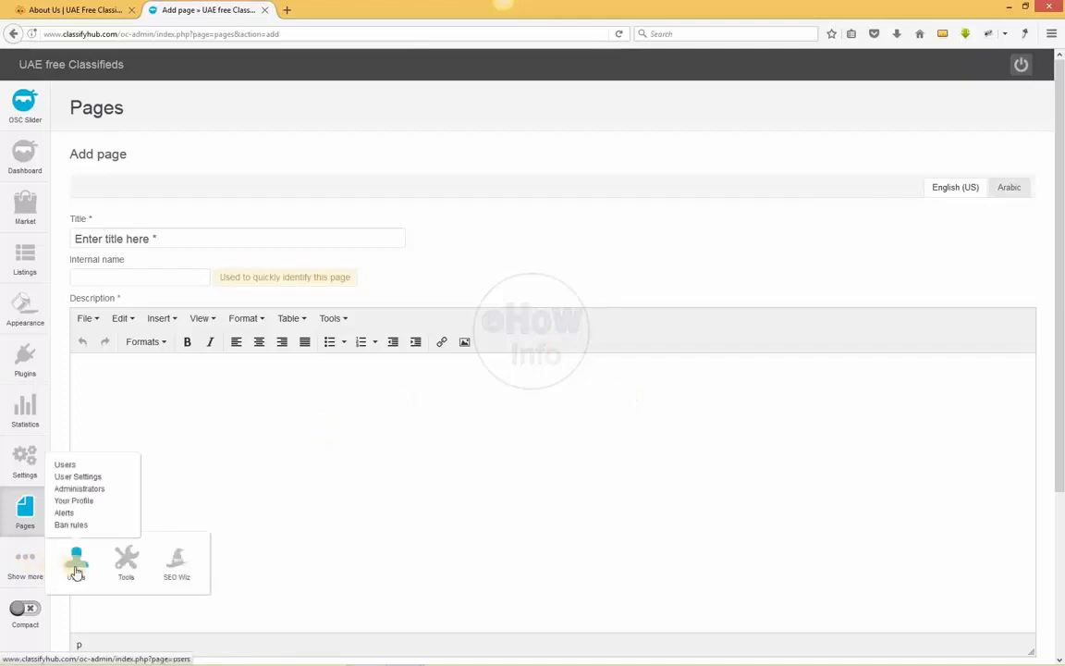
left_click(63, 466)
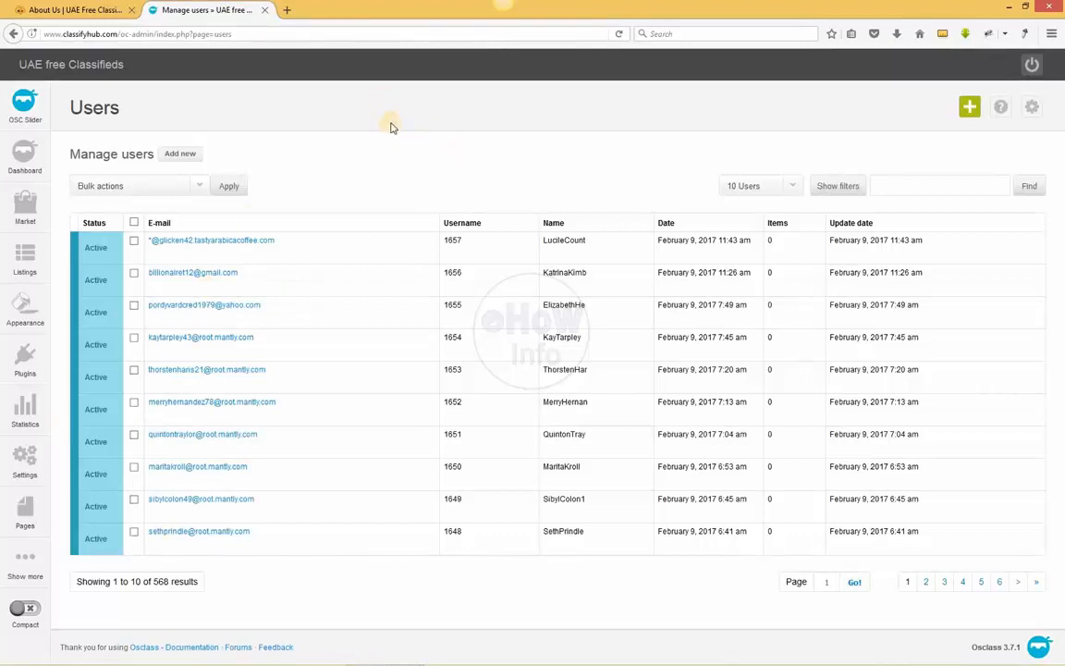
left_click(786, 187)
left_click(759, 233)
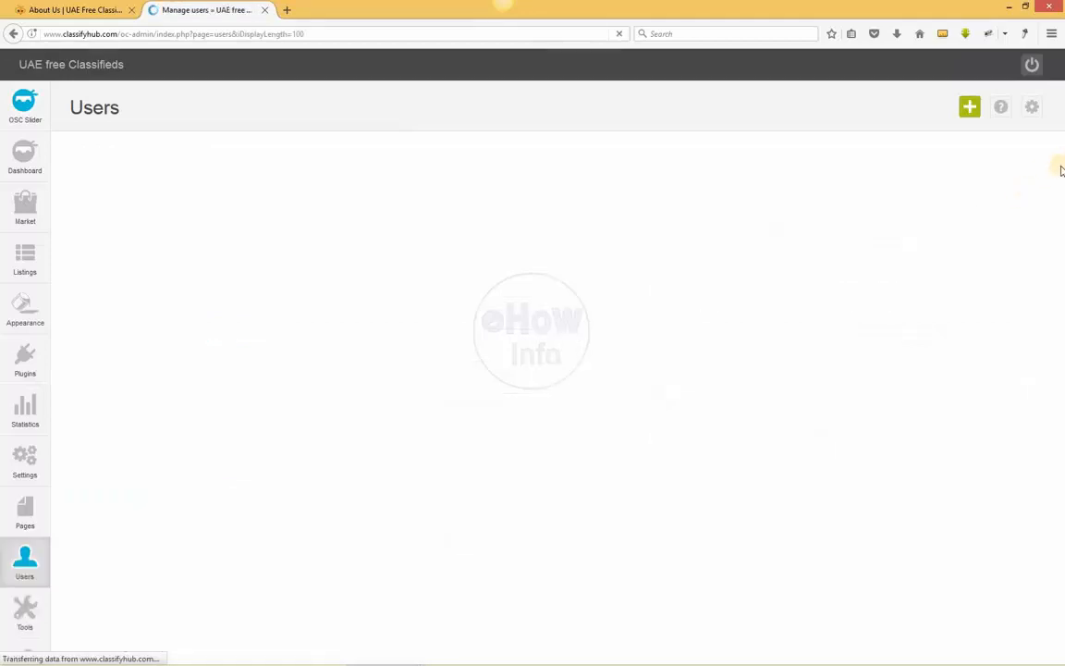
left_click_drag(1063, 185, 1060, 665)
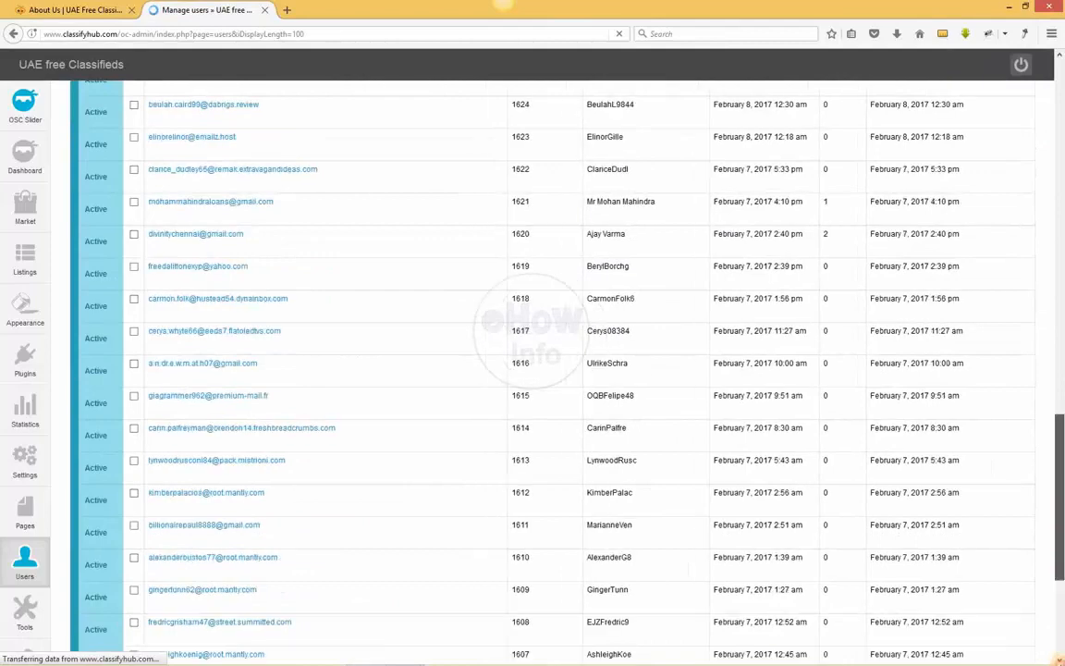
mouse_move(1062, 407)
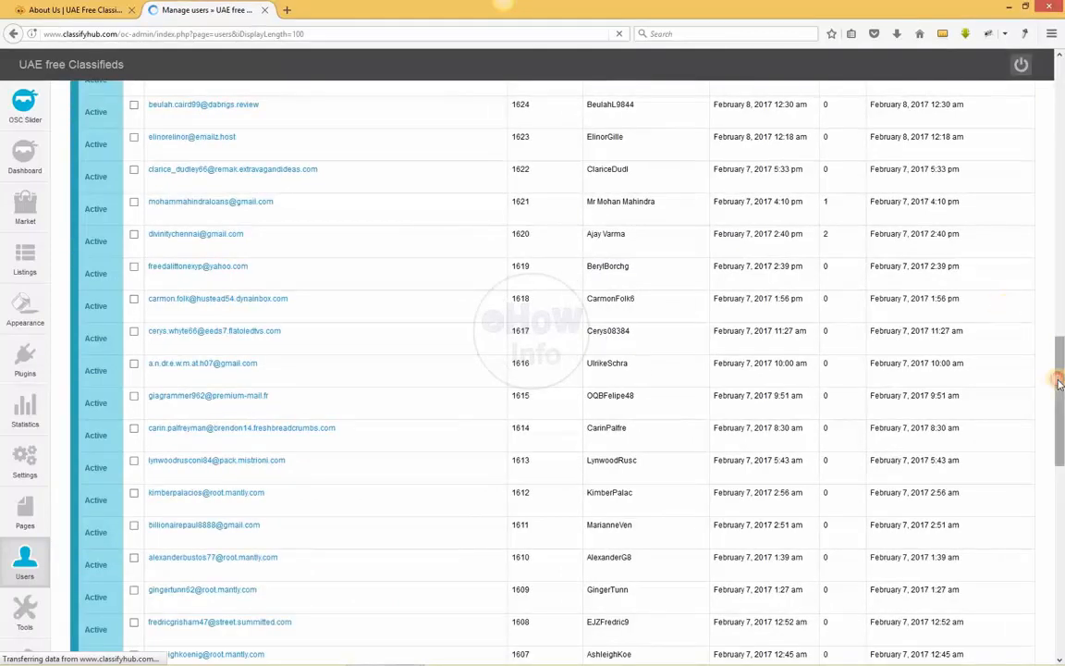
left_click_drag(1060, 383, 1060, 610)
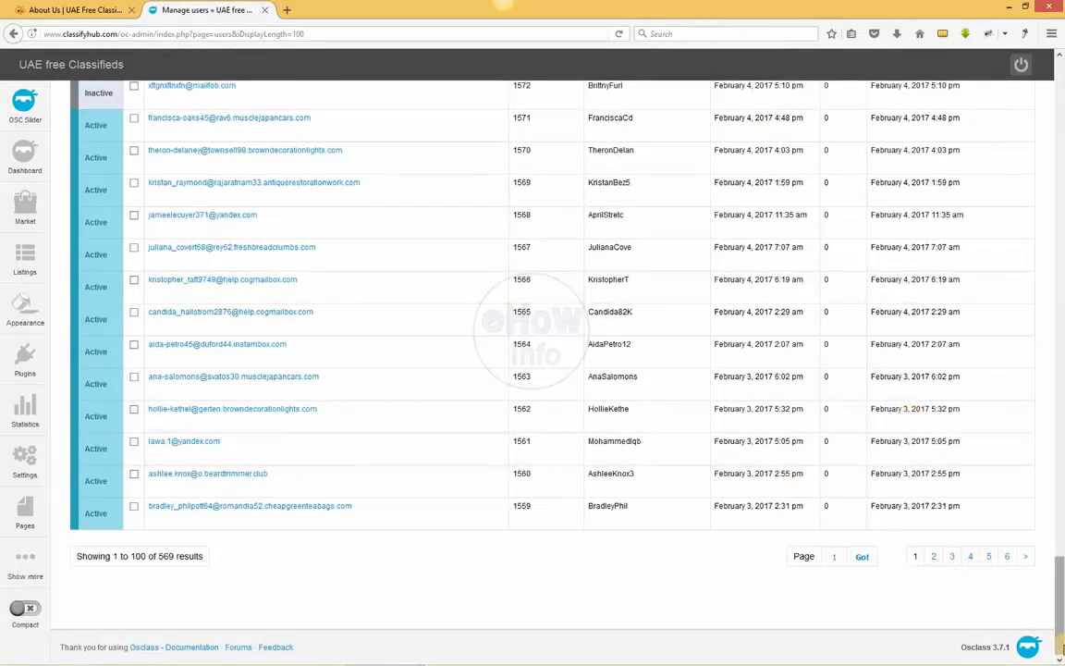
left_click_drag(1060, 617, 647, 167)
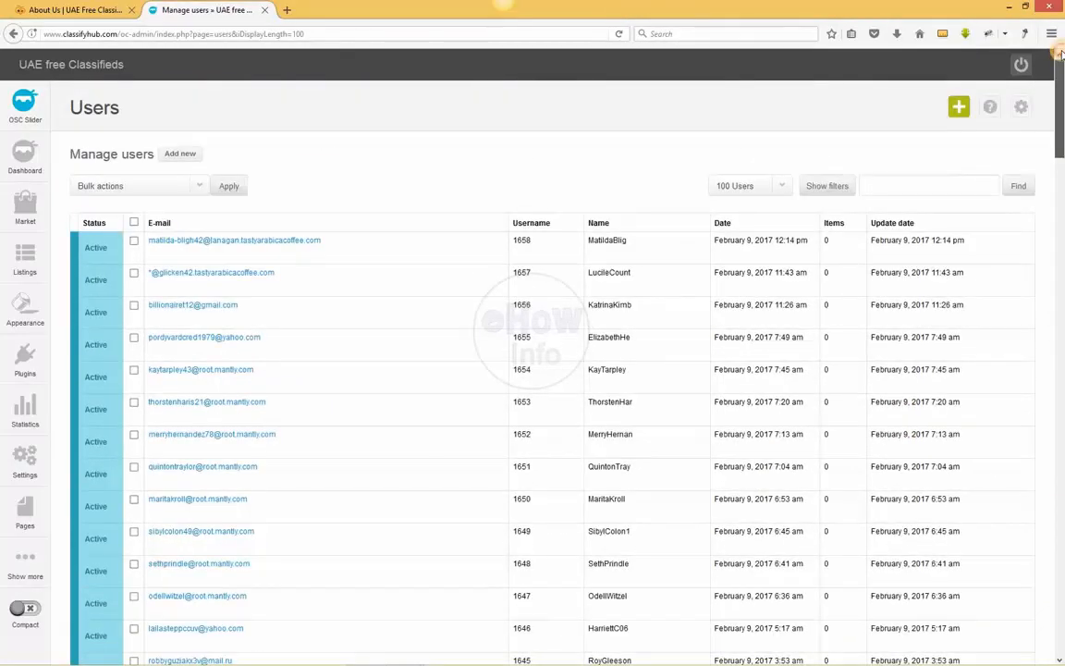
Select the first user in the list and review the available bulk actions
left_click(134, 241)
left_click(148, 186)
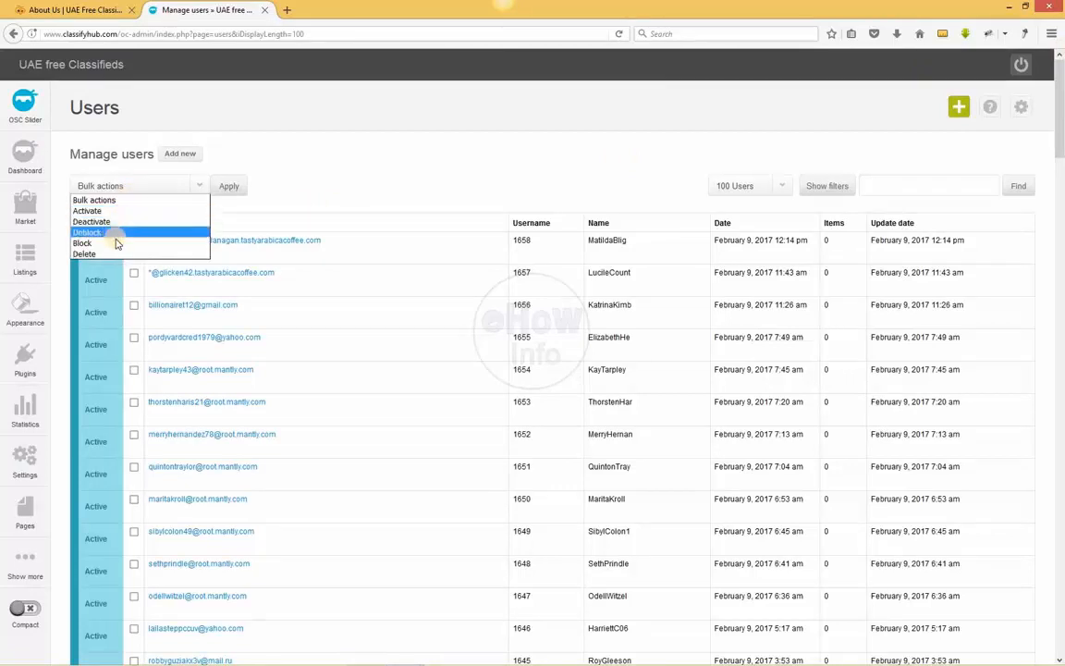
left_click(279, 150)
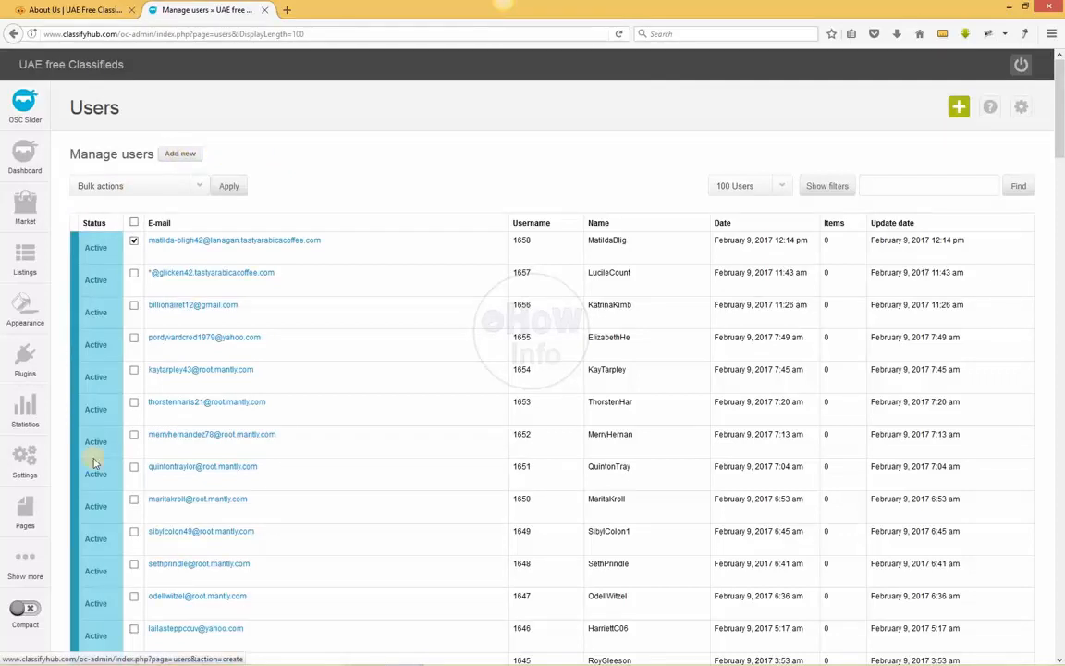
Open the user settings and review the registration options and the username blacklist
mouse_move(28, 577)
mouse_move(77, 573)
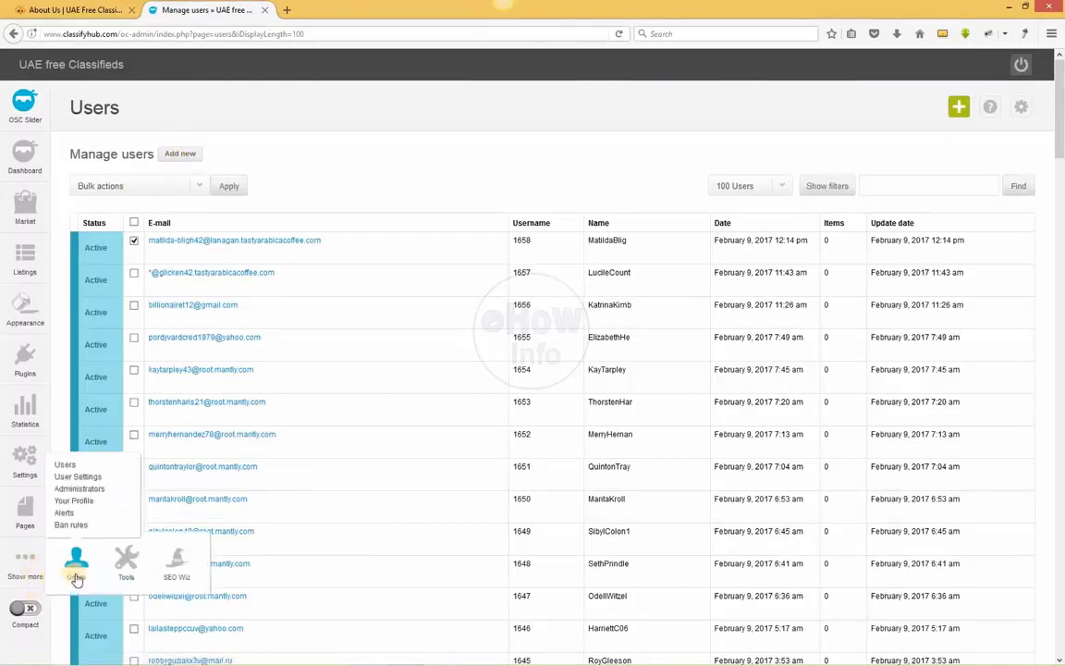
left_click(90, 477)
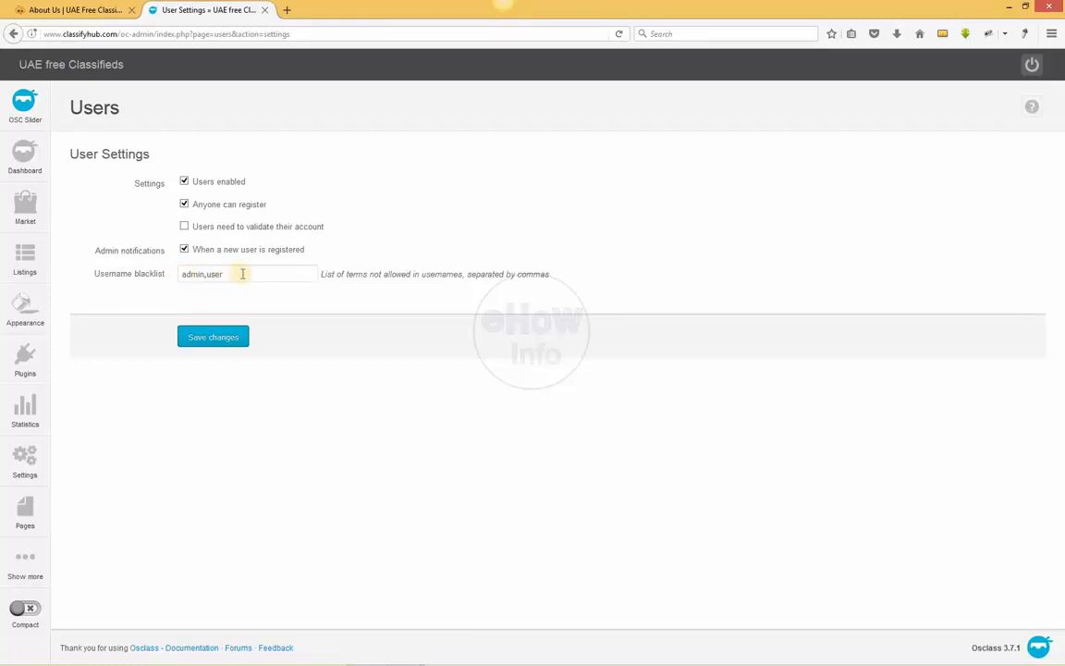
left_click(243, 274)
Open the administrators list and review the option for adding a new admin
mouse_move(39, 568)
mouse_move(74, 559)
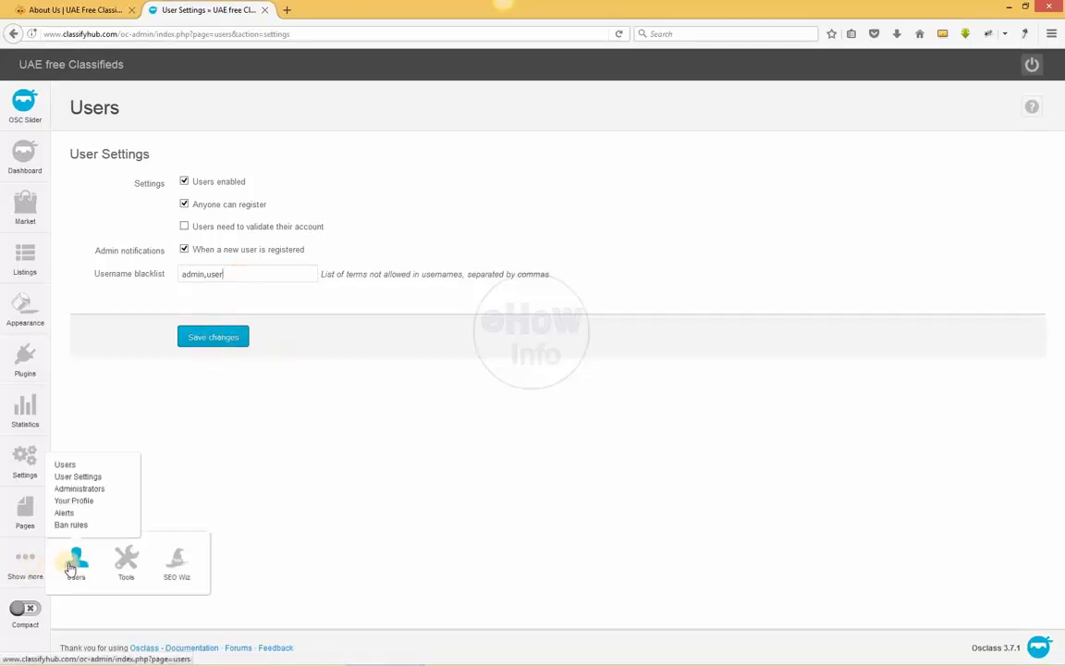
left_click(70, 492)
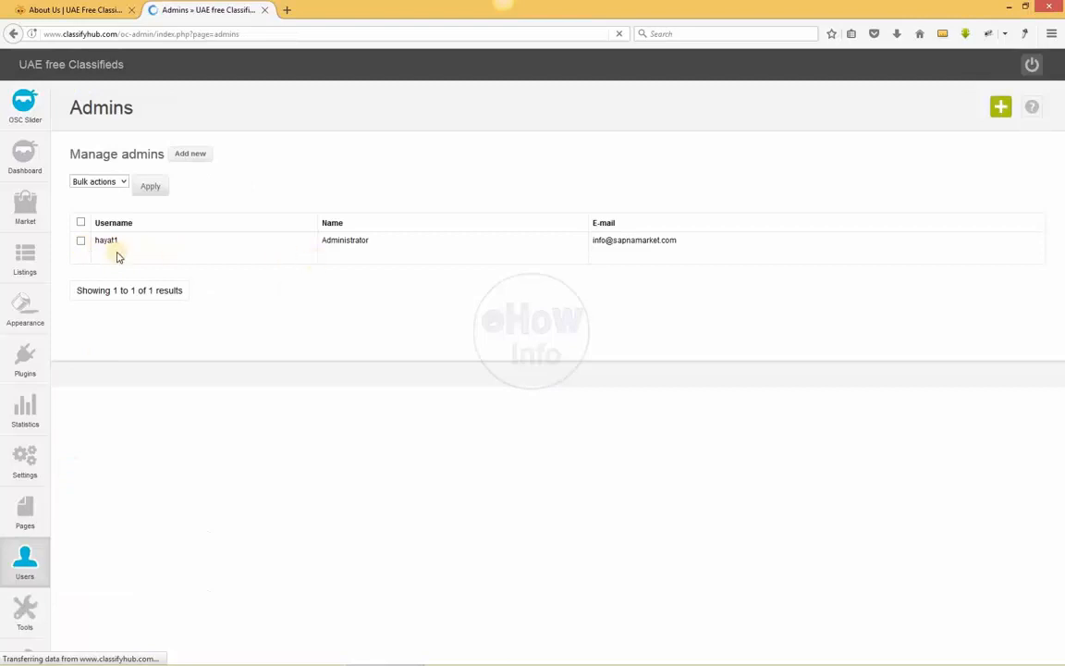
left_click(198, 154)
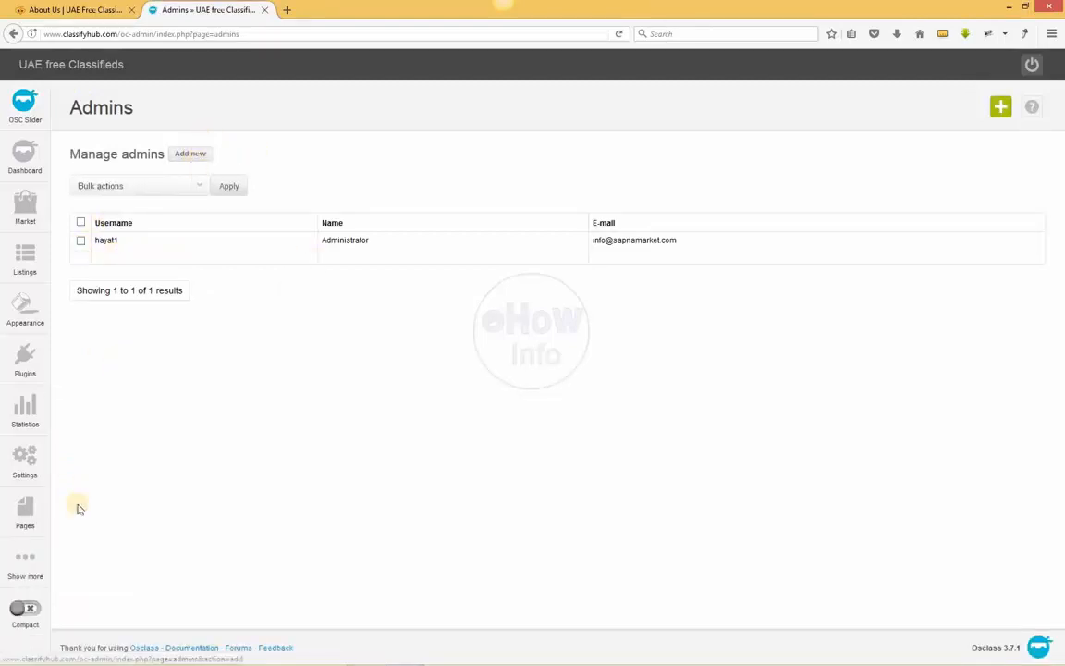
Open your own administrator profile to review its account and password fields
mouse_move(38, 574)
mouse_move(78, 572)
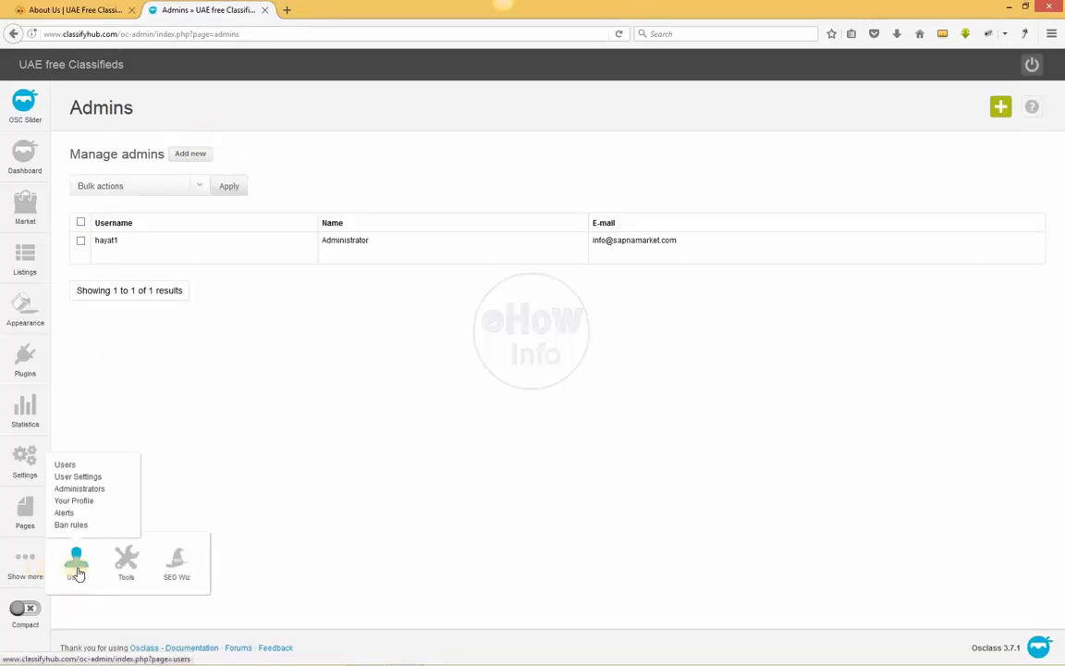
left_click(73, 501)
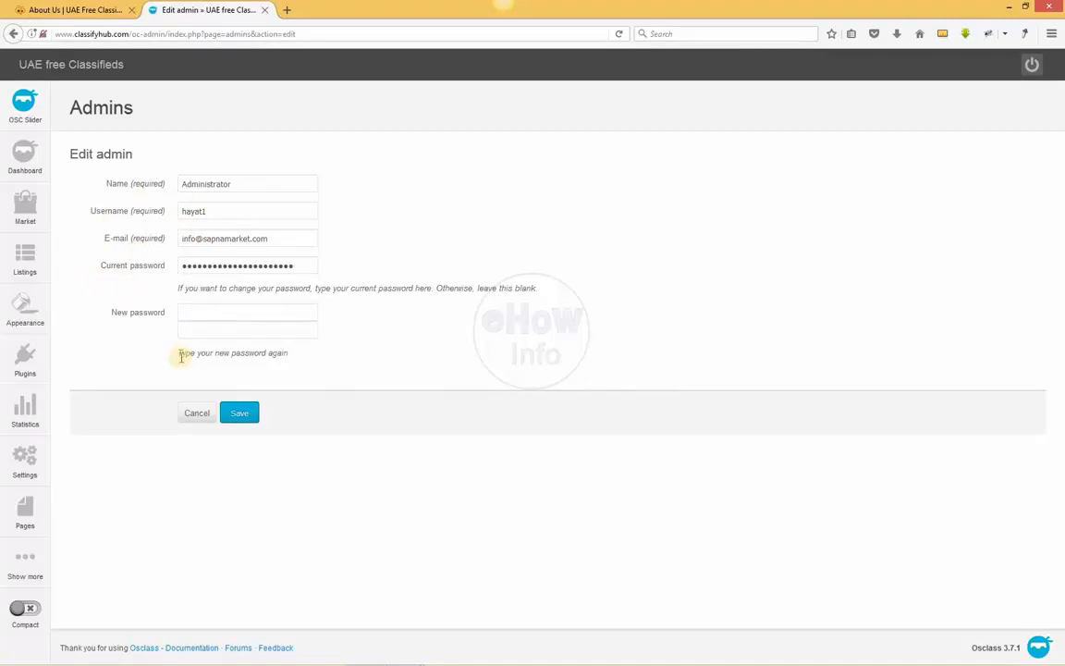
Open the user alerts list and review the bulk actions available for alerts
mouse_move(24, 564)
mouse_move(74, 575)
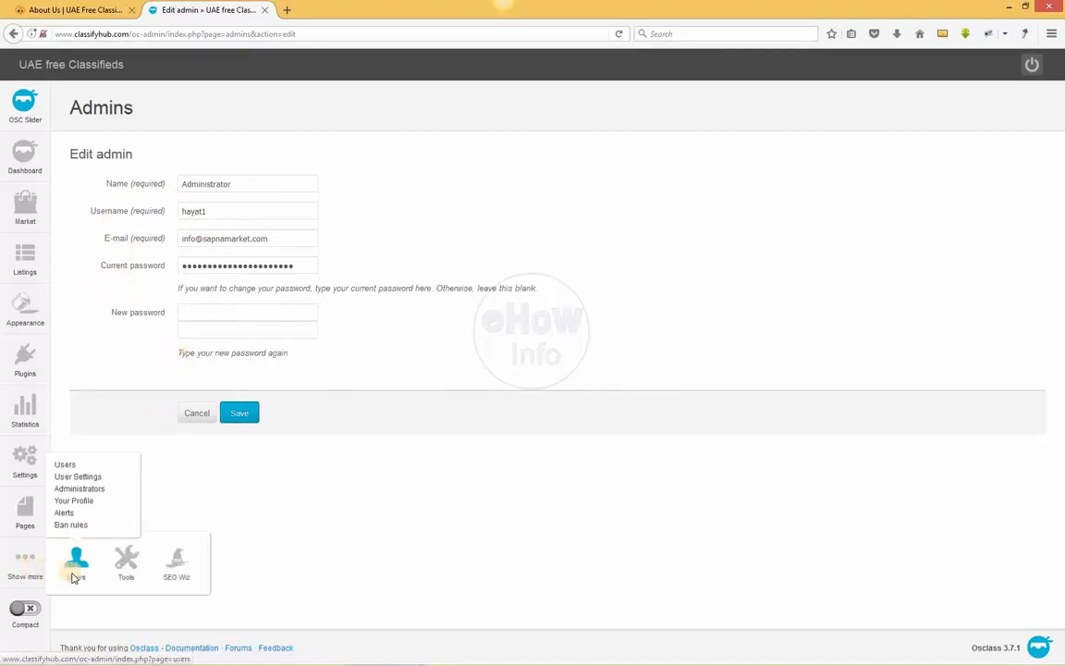
left_click(65, 513)
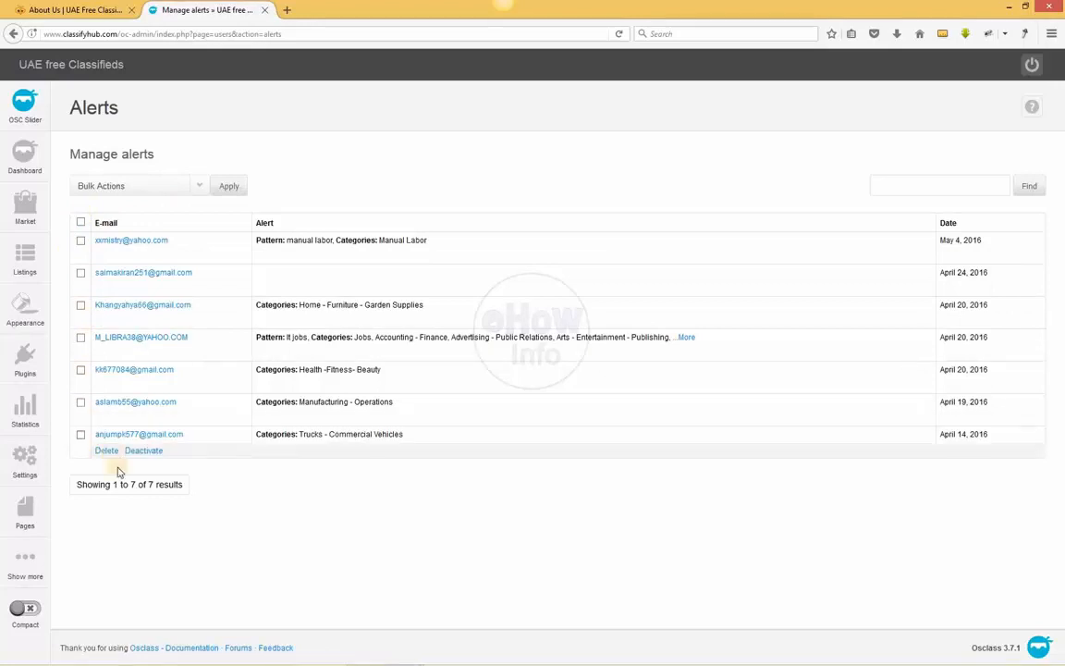
left_click(137, 187)
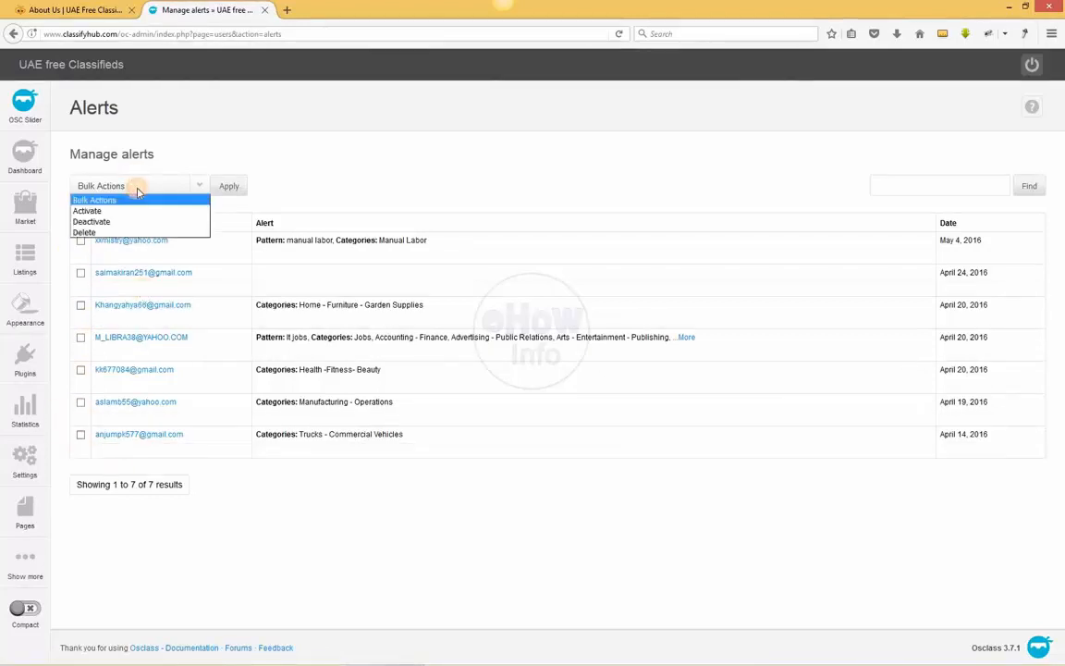
left_click(220, 125)
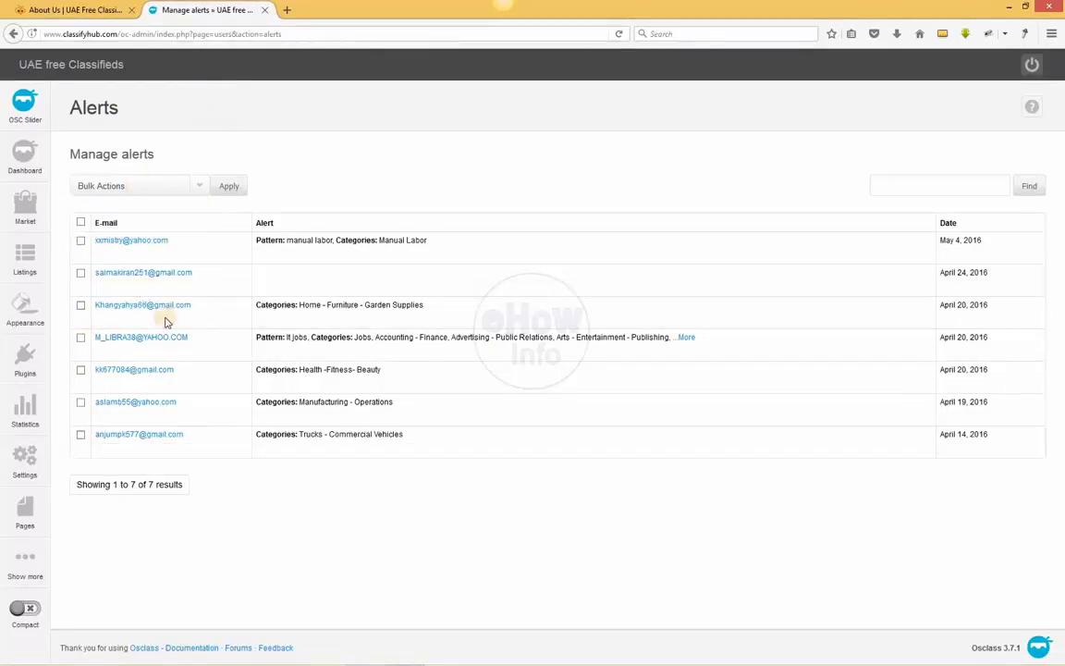
Open the ban rules and start adding a new one to review its name, IP and e-mail rule fields
mouse_move(34, 566)
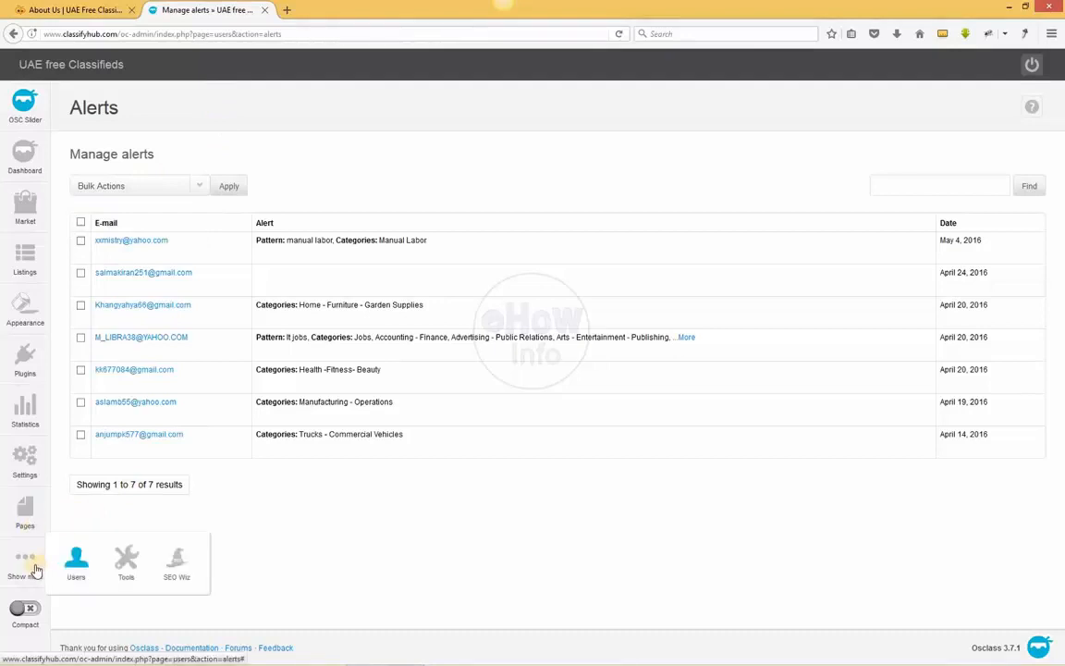
mouse_move(71, 564)
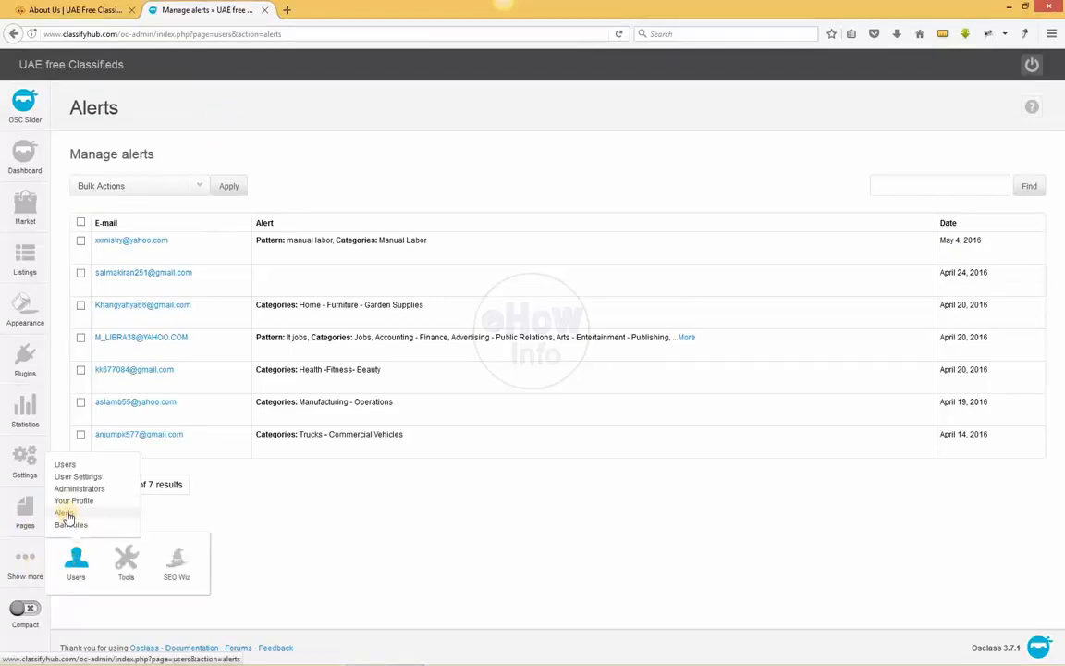
left_click(73, 525)
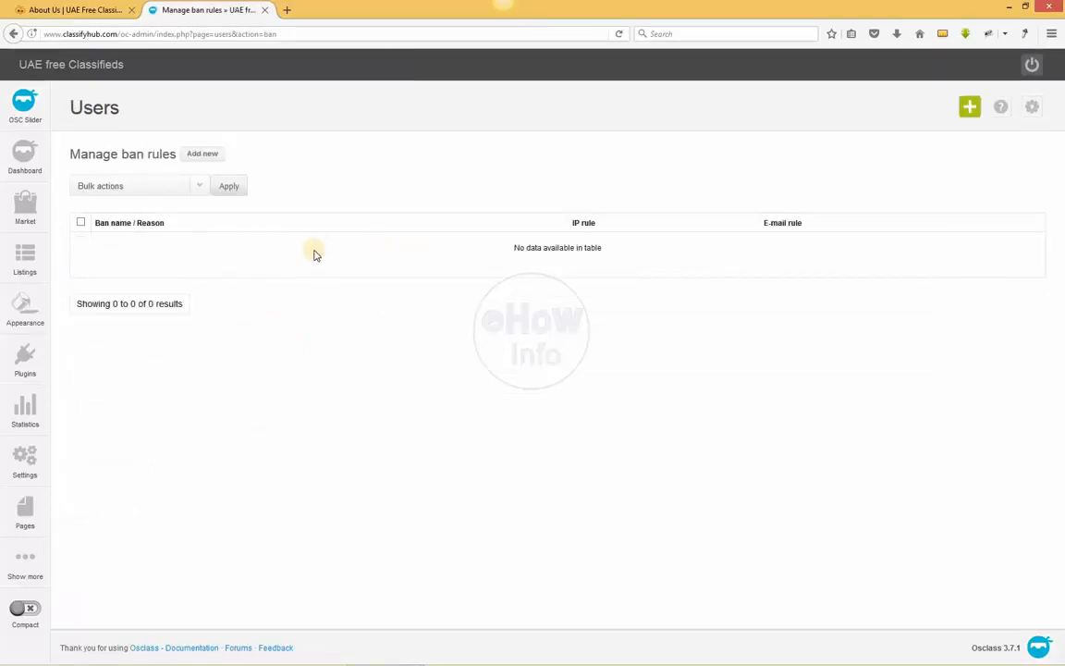
left_click(205, 155)
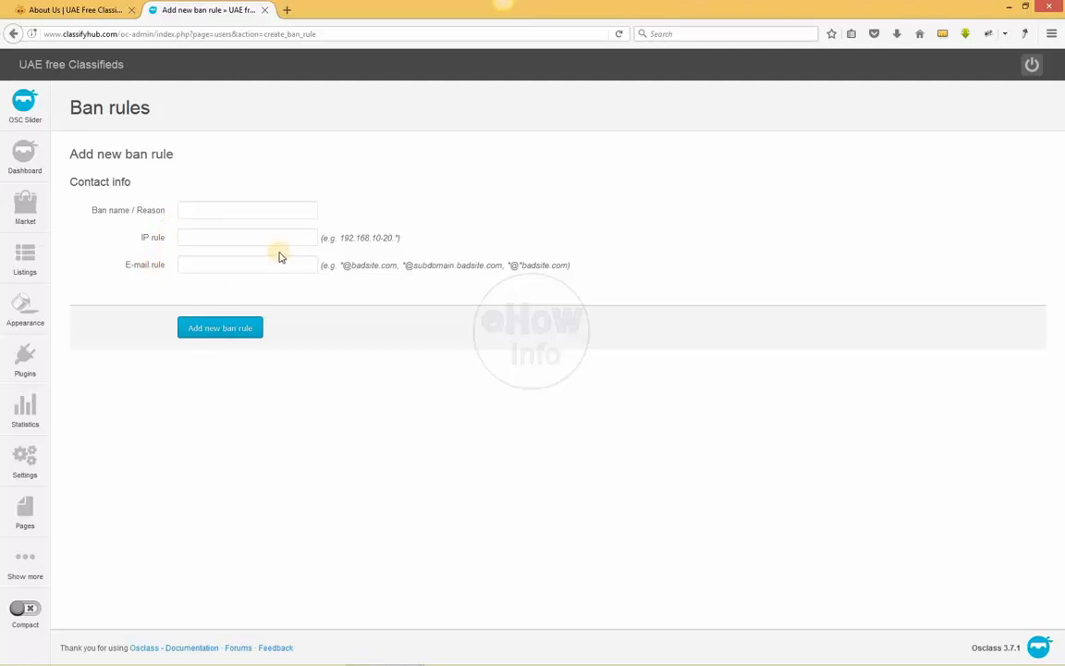
left_click(233, 236)
left_click(236, 209)
left_click(234, 232)
Open the data import tool to review the option for importing an SQL file
mouse_move(36, 573)
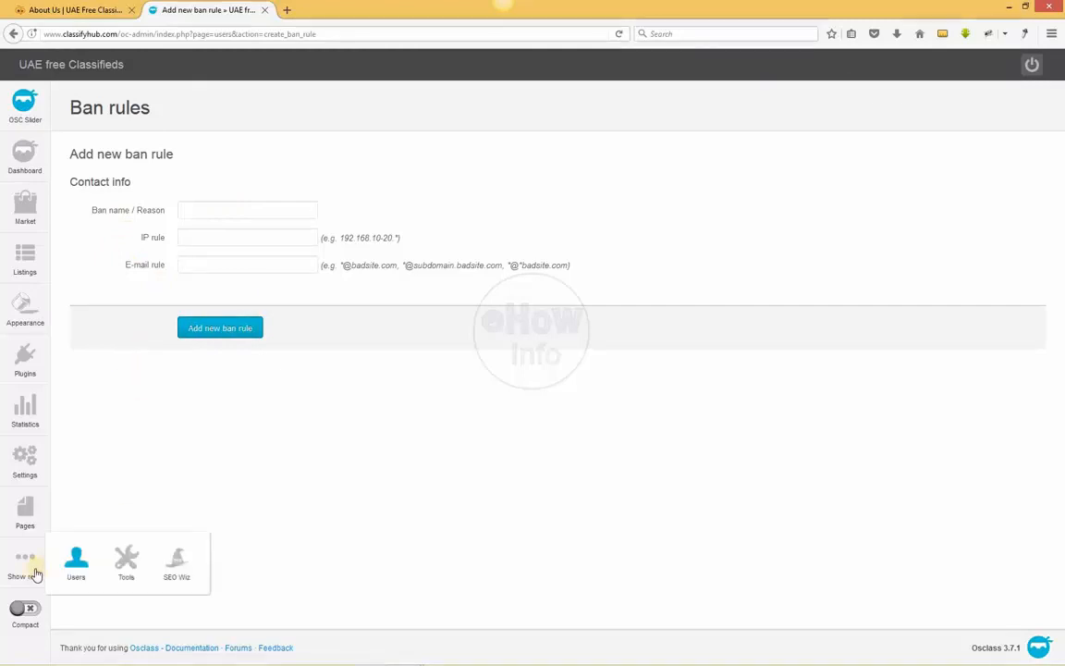
mouse_move(74, 574)
mouse_move(126, 561)
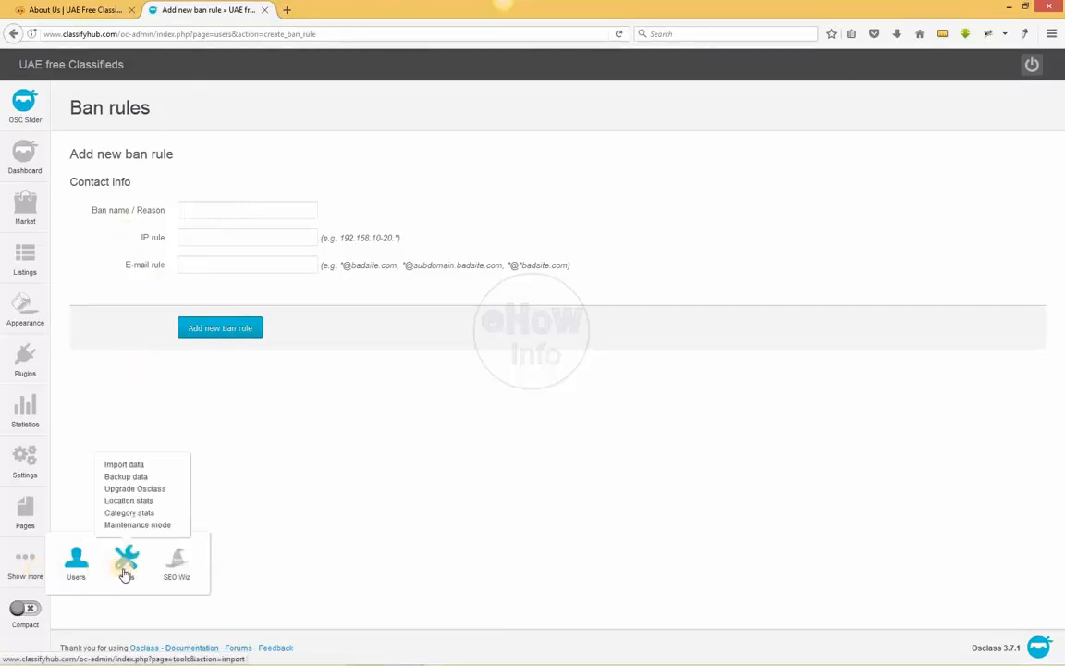
left_click(128, 465)
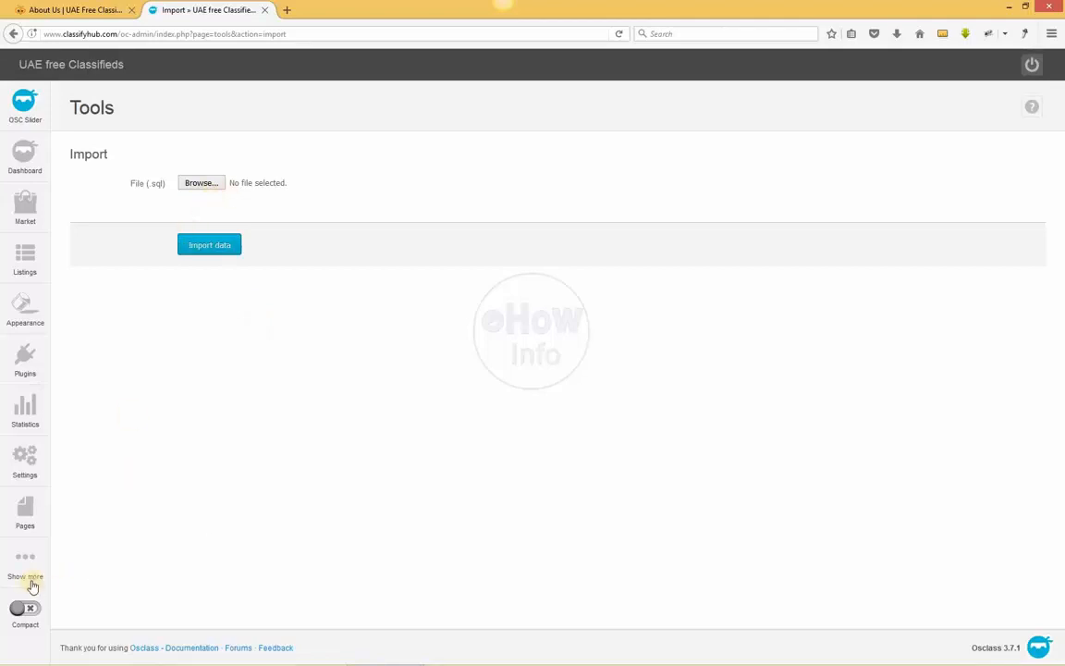
Open the data backup tool to review the backup folder and the SQL and file backup options
mouse_move(33, 582)
mouse_move(126, 564)
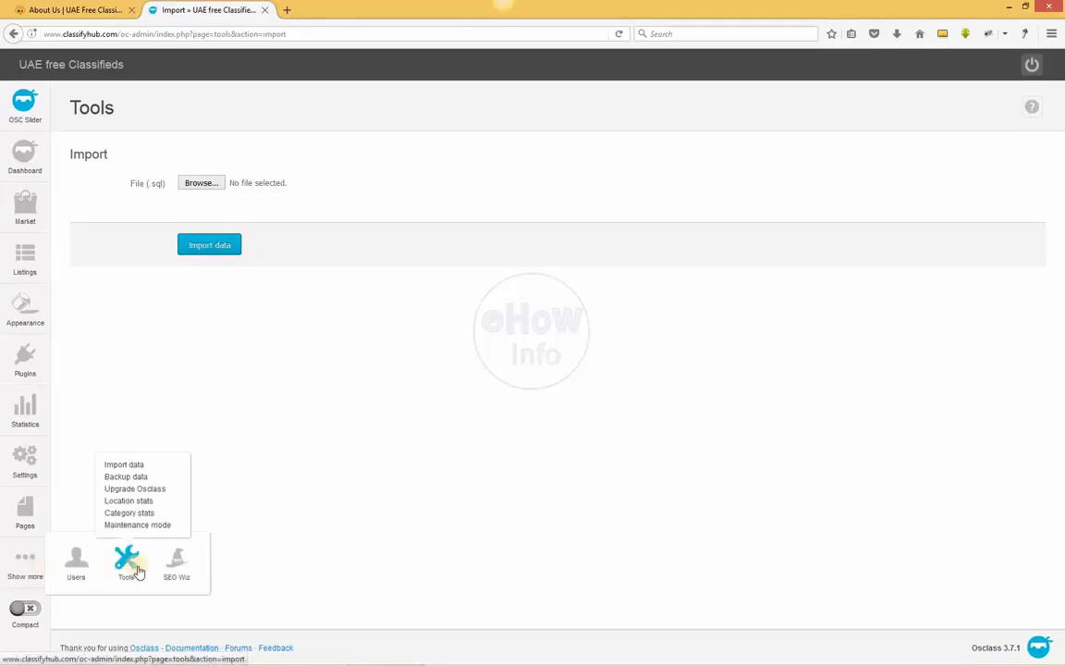
left_click(144, 478)
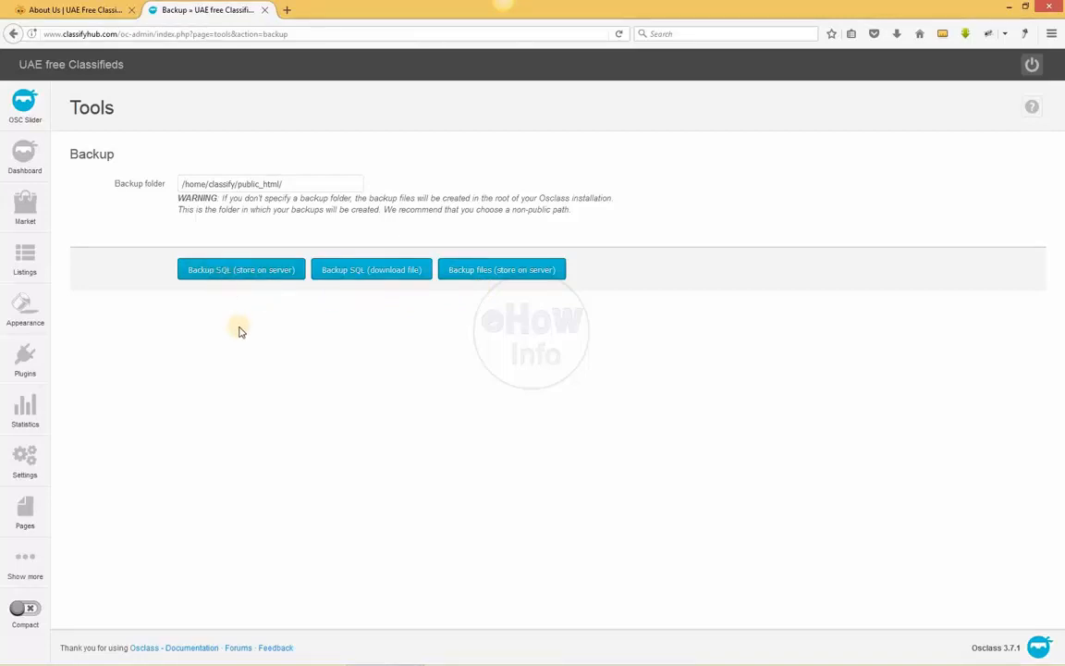
Open the Osclass upgrade tool to check whether the installation is up to date
mouse_move(37, 557)
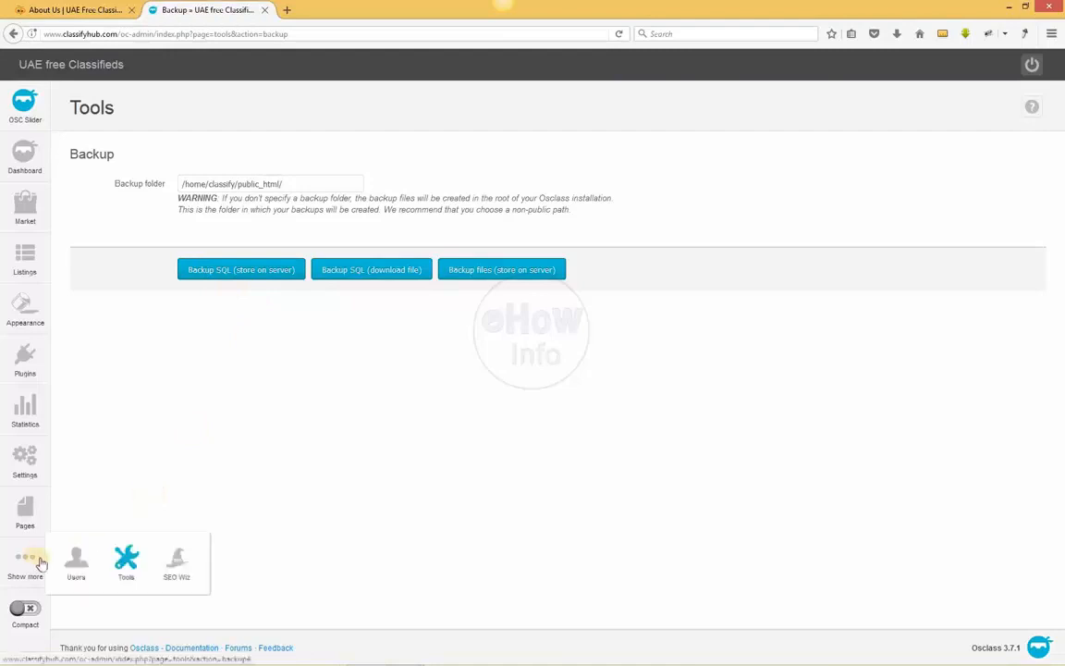
mouse_move(124, 570)
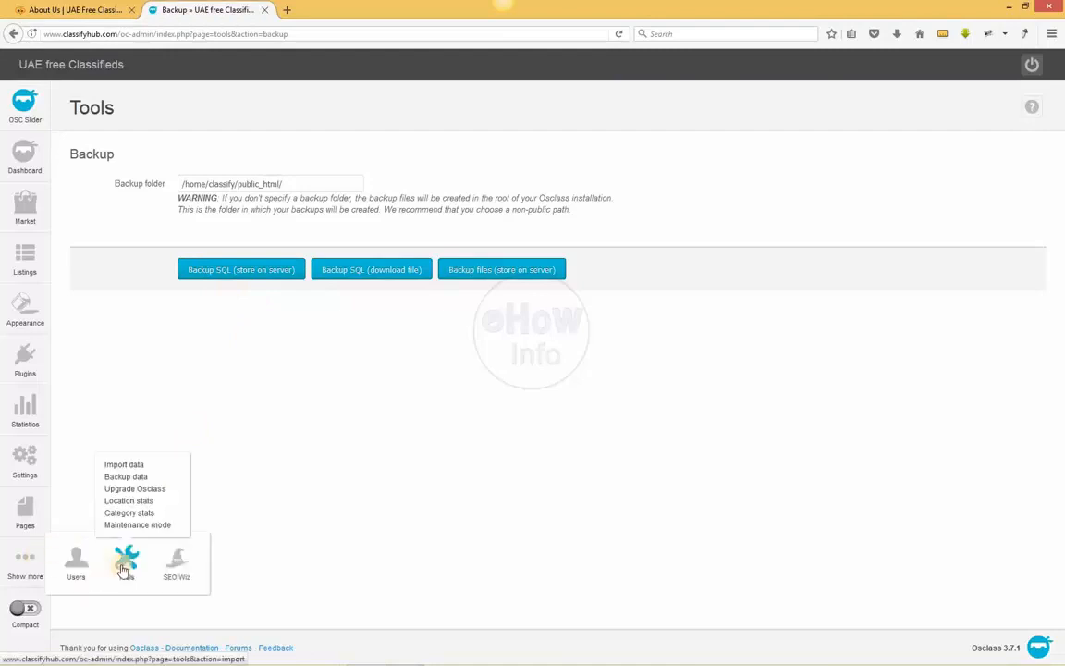
left_click(153, 494)
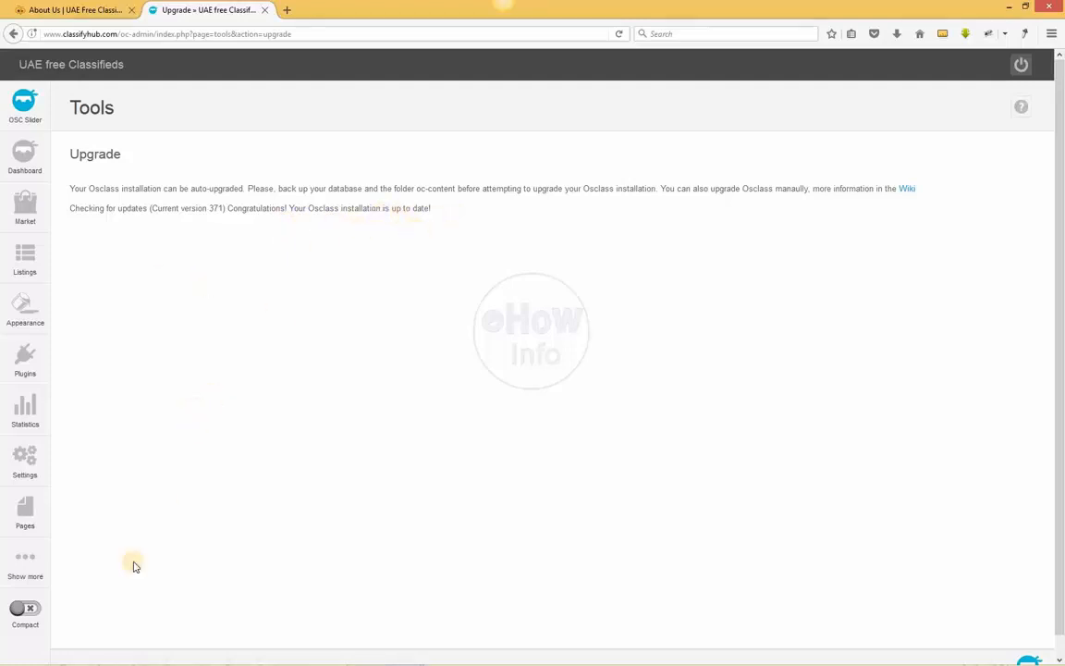
Open the category stats tool to review the option for recalculating statistics by category
mouse_move(21, 574)
mouse_move(108, 576)
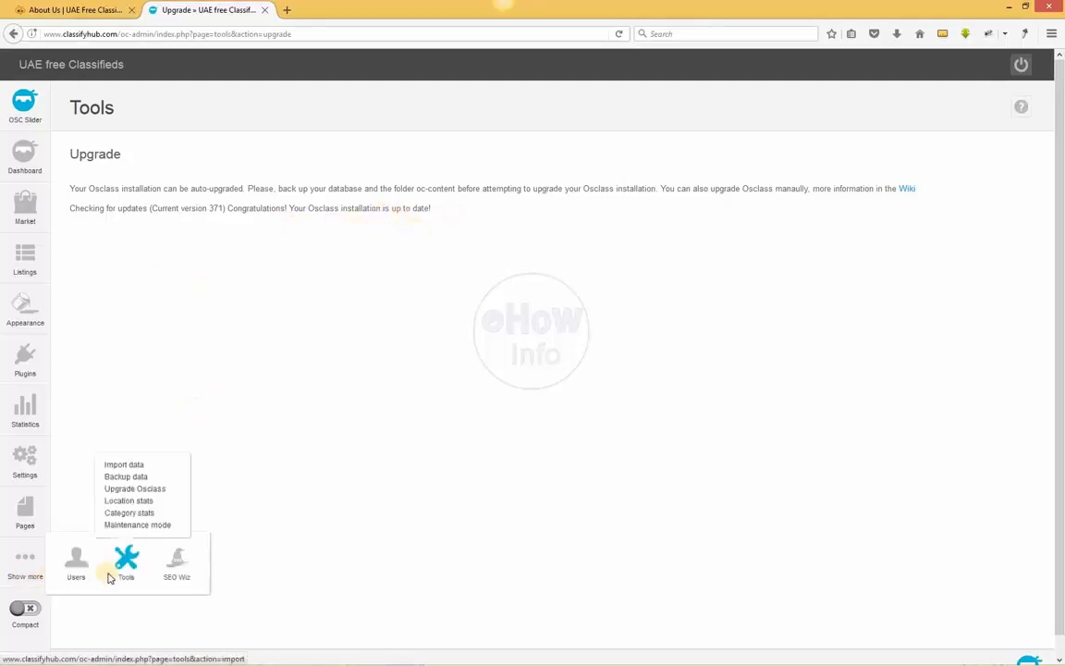
left_click(148, 514)
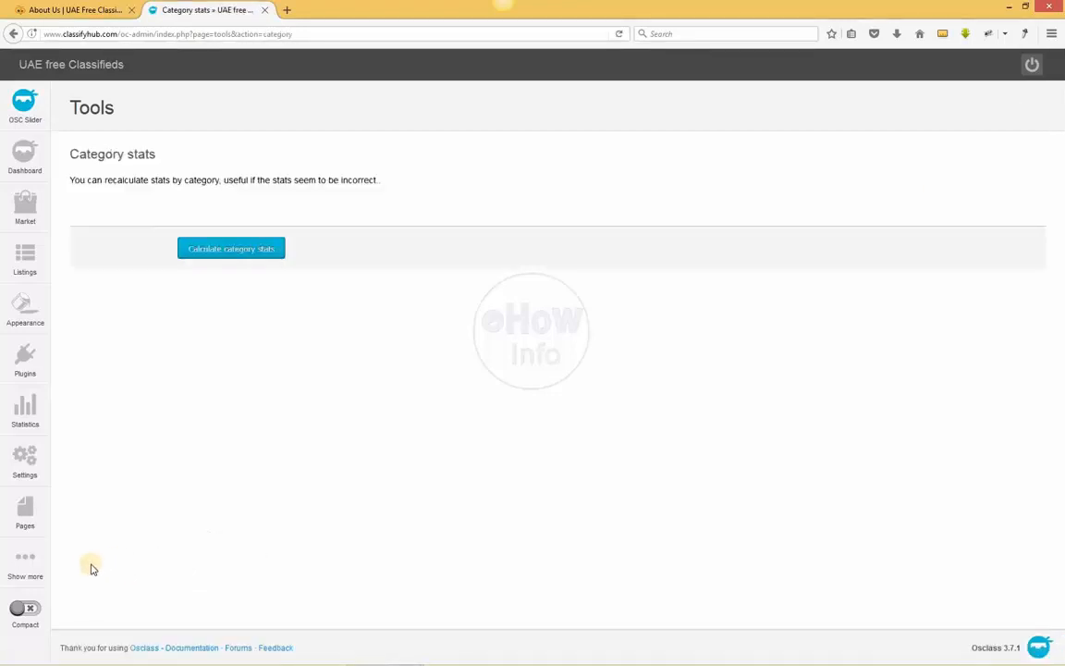
Open the maintenance mode tool to review how public access to the website can be blocked
mouse_move(40, 574)
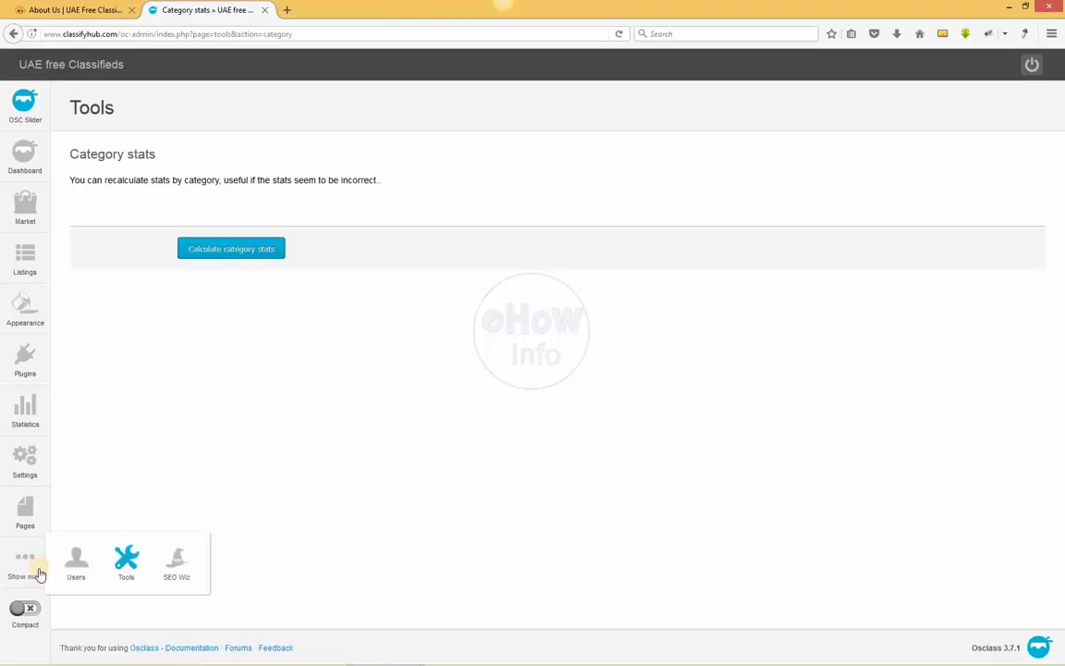
mouse_move(126, 561)
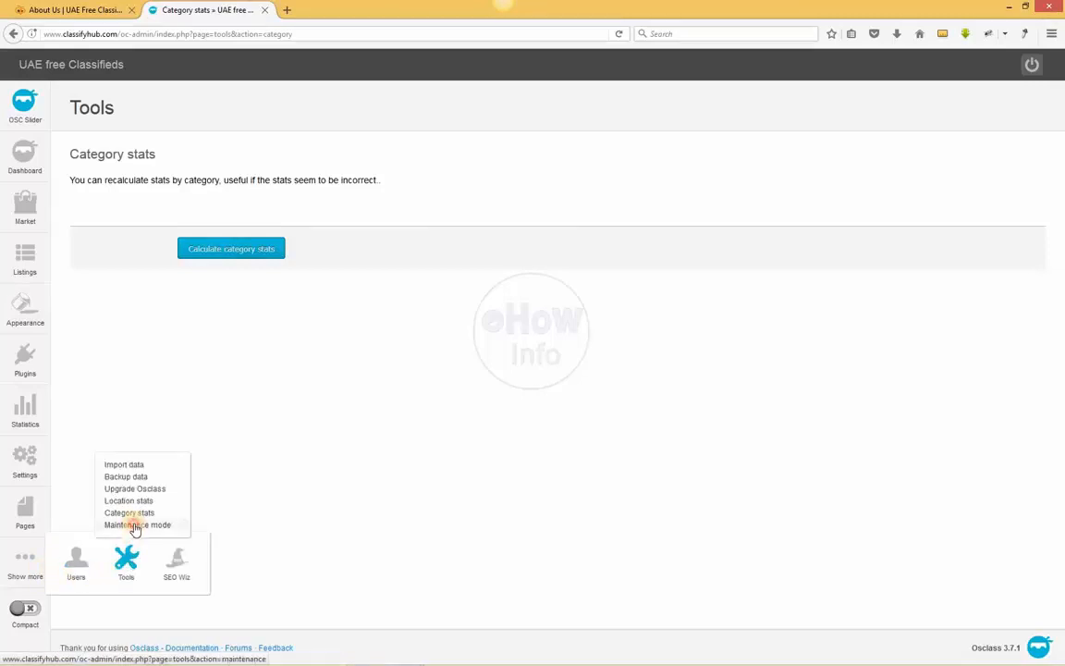
left_click(136, 524)
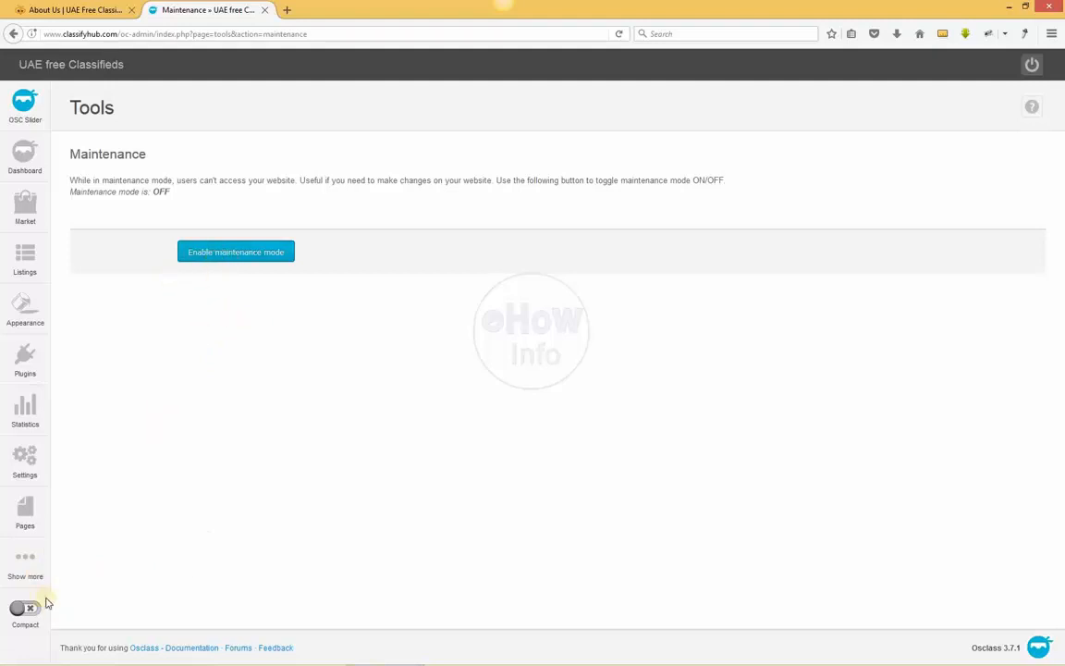
Switch to the public Classifyhub website and go from the About Us page to its home page
mouse_move(26, 571)
mouse_move(131, 570)
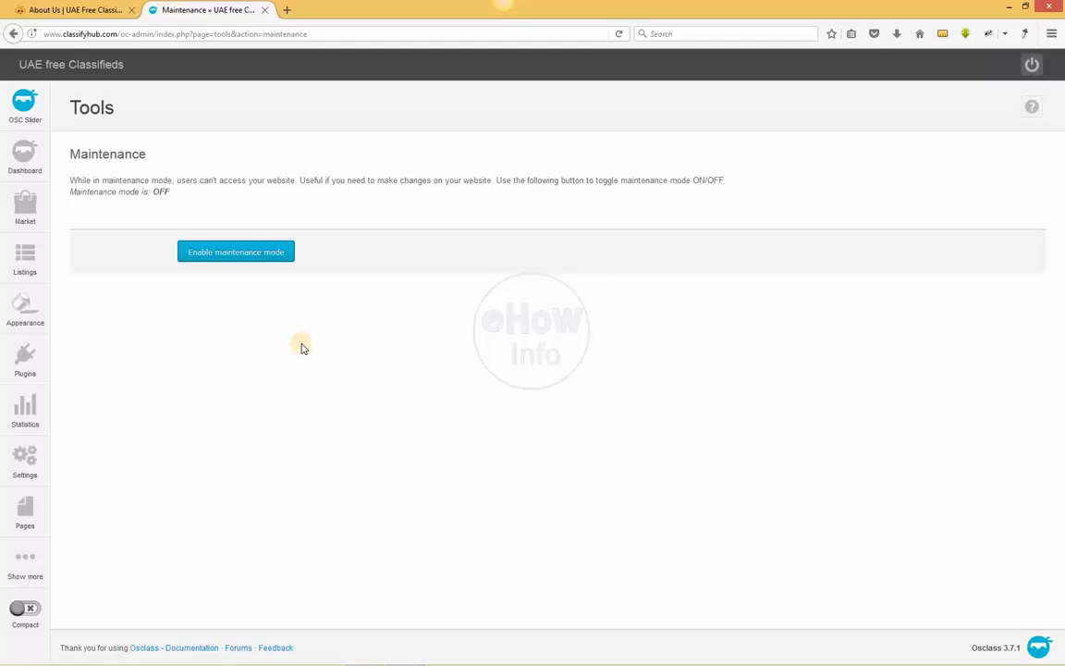
left_click(81, 9)
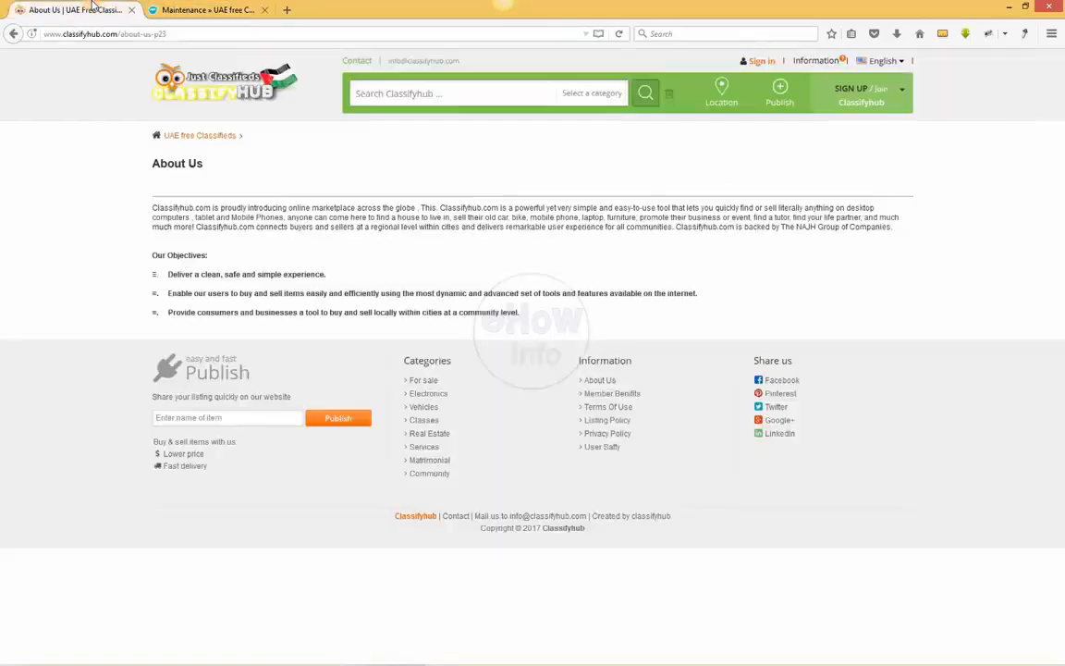
left_click(190, 82)
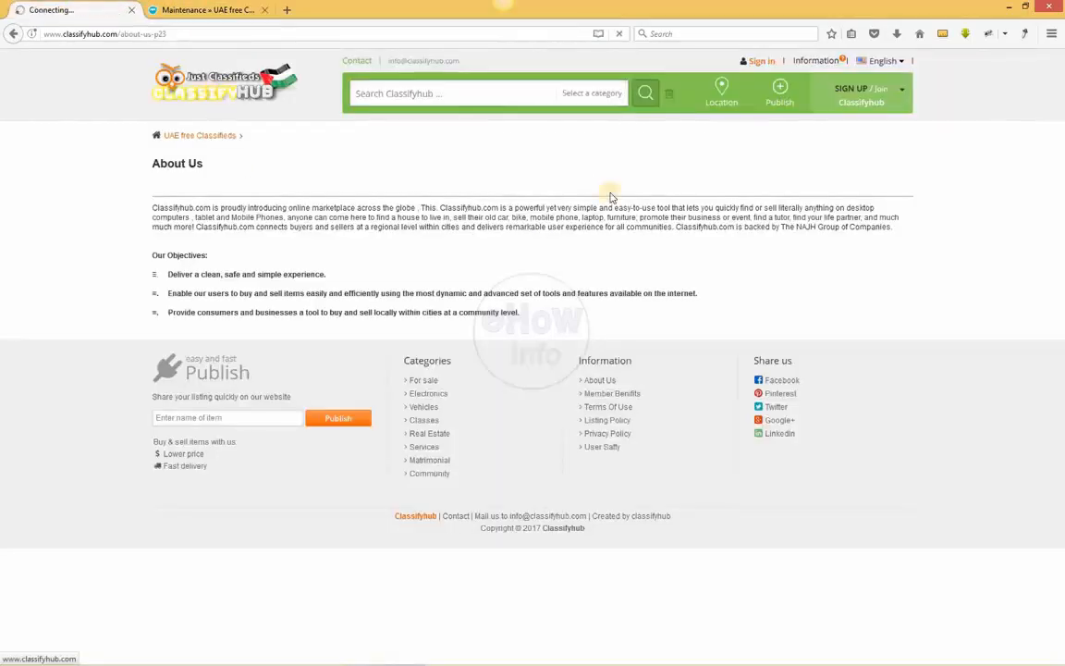